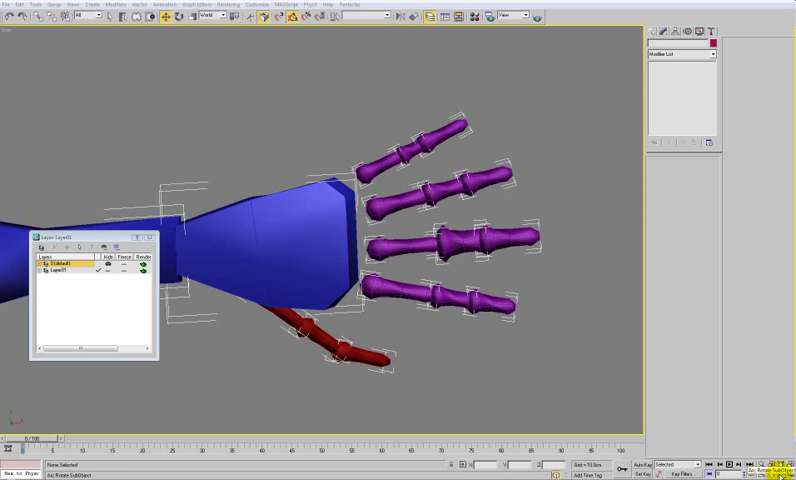
Move the Layer dialog aside, preview the finger pose at frame 51, and return to frame 0
left_click(781, 473)
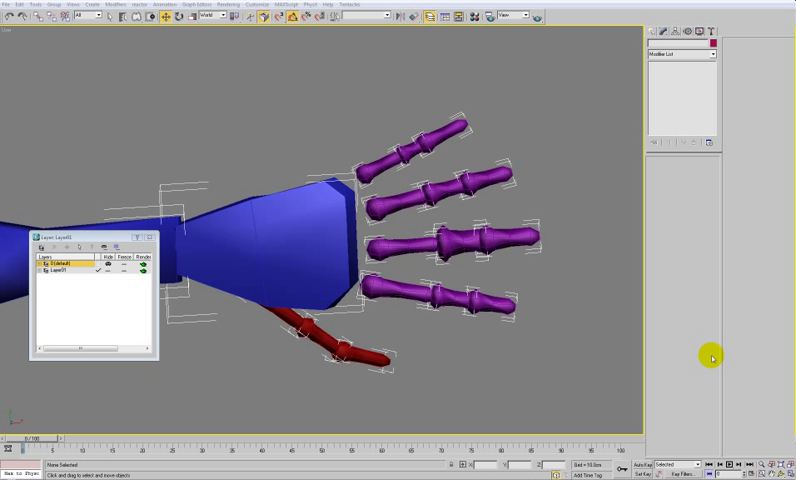
left_click(80, 242)
left_click_drag(80, 242, 128, 250)
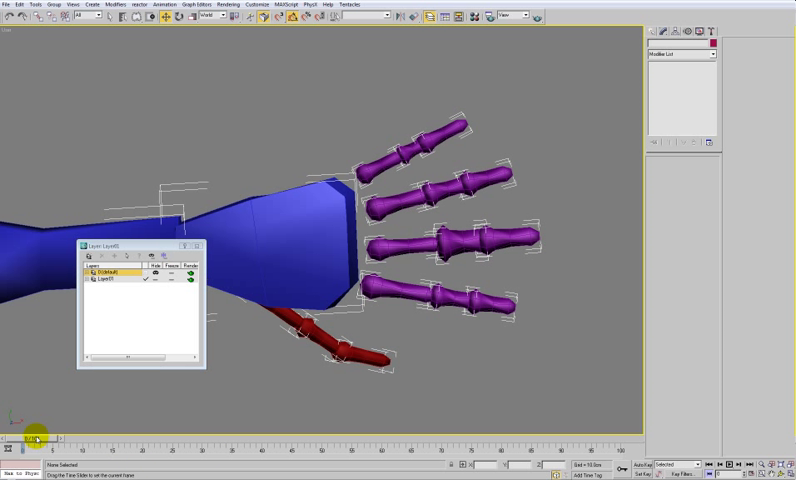
mouse_move(37, 438)
left_mouse_down()
mouse_move(338, 410)
mouse_move(176, 432)
mouse_move(287, 424)
mouse_move(9, 437)
left_mouse_up()
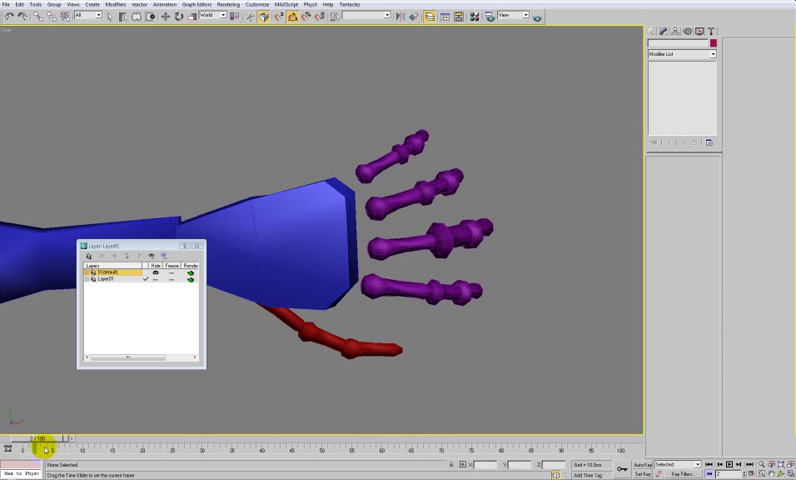
key("w")
Unhide layer 0's hand mesh, check the early finger curl, and reset to frame 0
left_click(155, 273)
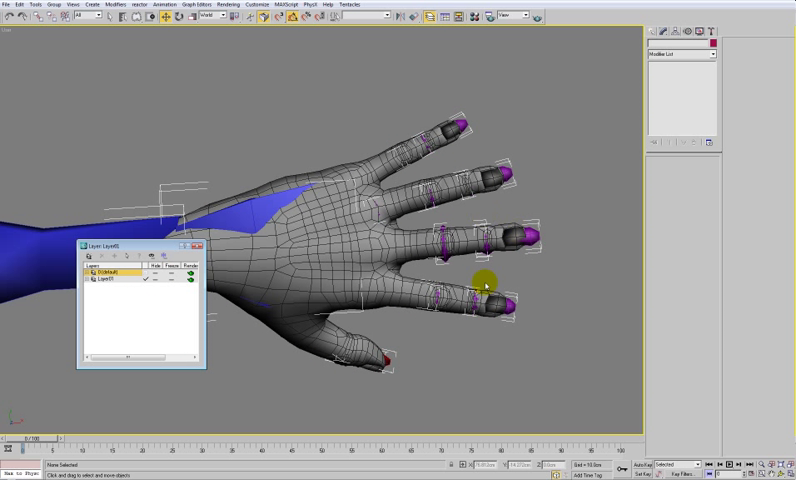
mouse_move(38, 439)
left_mouse_down()
mouse_move(63, 439)
mouse_move(55, 458)
mouse_move(22, 439)
left_mouse_up()
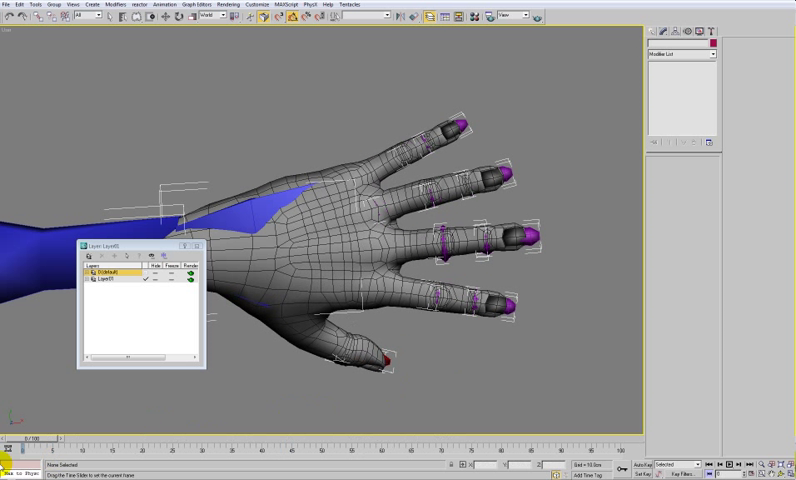
key("w")
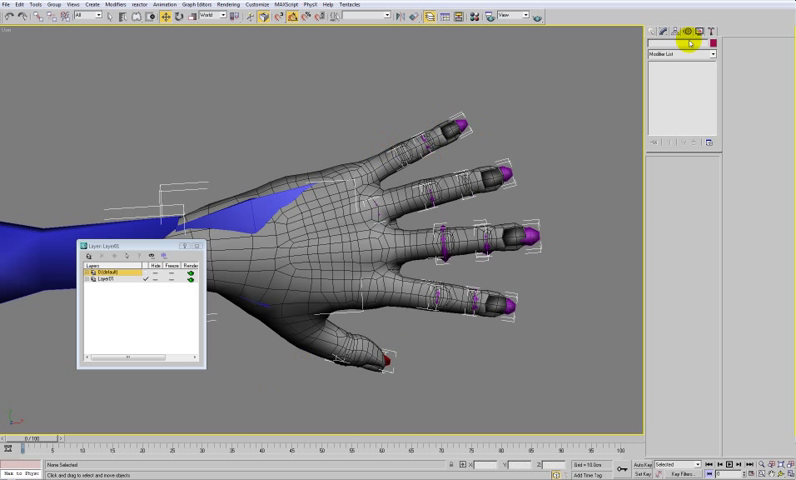
Select the hand, hide Layer01's arm and bones, and go to its Editable Poly level
left_click(349, 188)
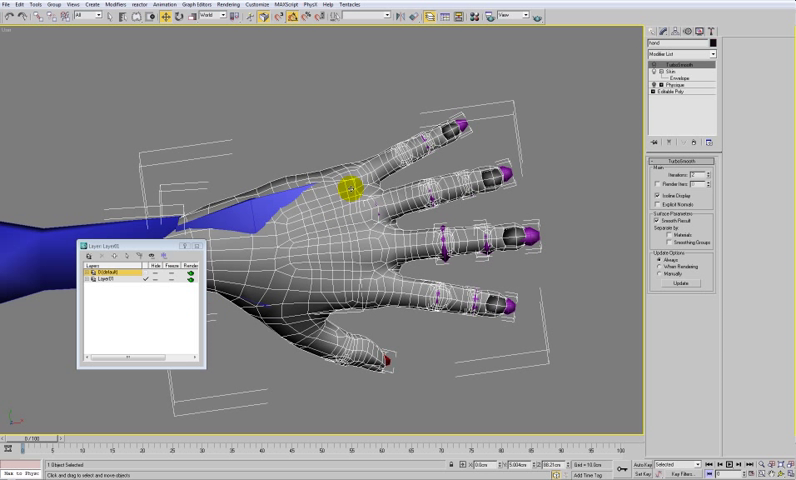
left_click(155, 280)
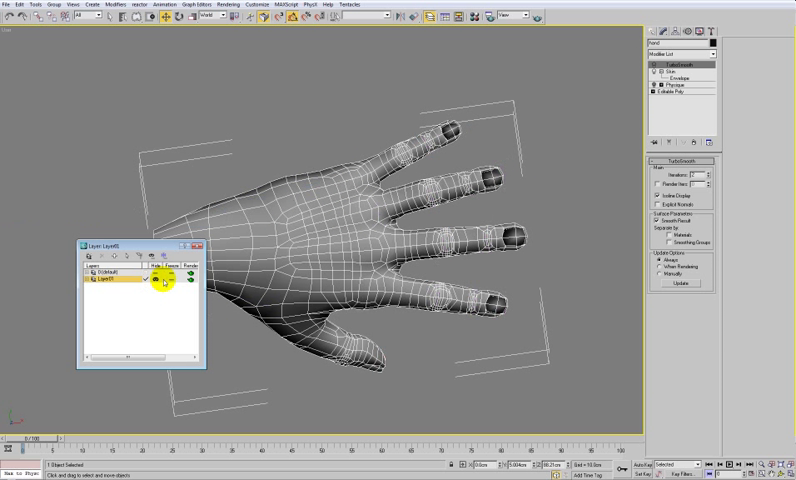
left_click(661, 72)
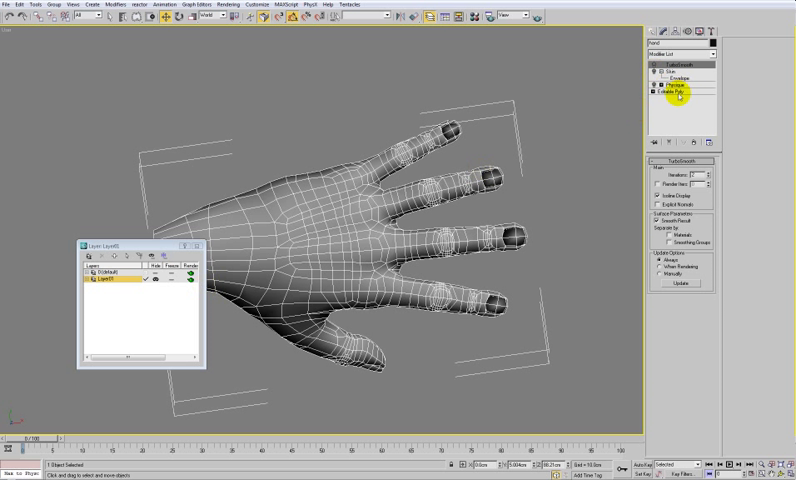
left_click(680, 93)
left_click(457, 261)
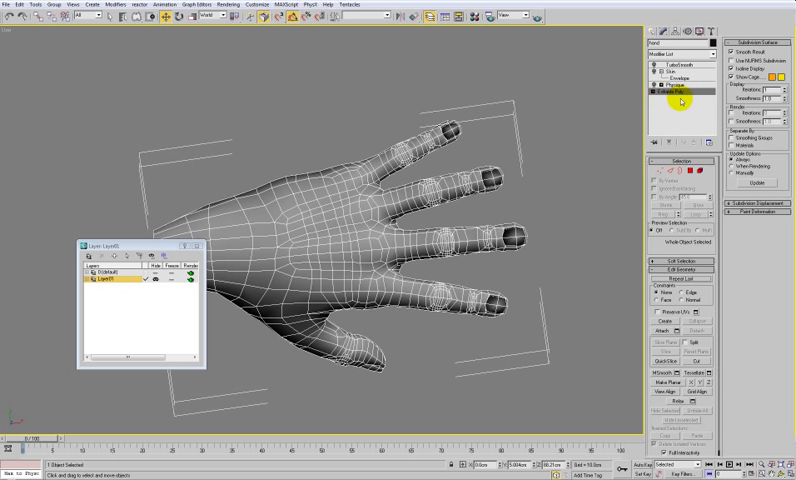
Add Skin above the hand's Editable Poly, unhide Layer01, and move the Layer dialog upper left
left_click(712, 54)
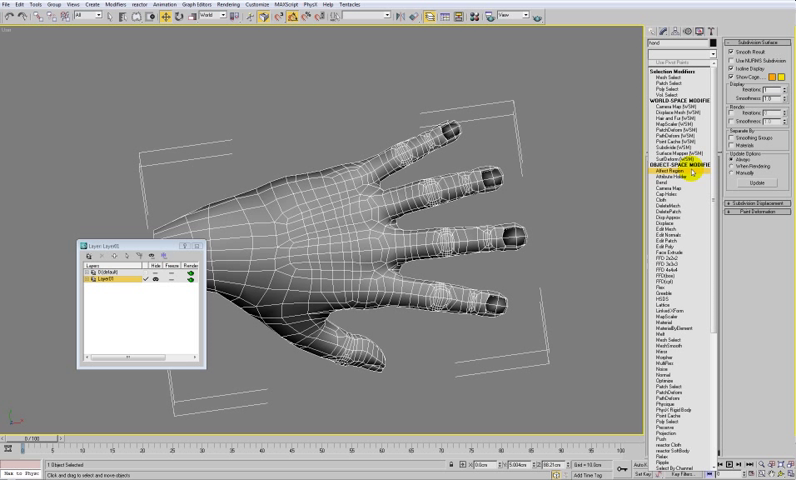
scroll(692, 172, "down", 10)
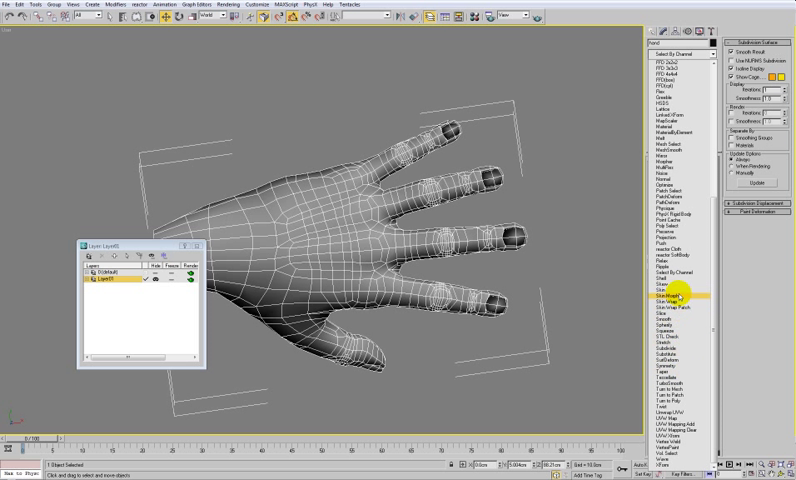
left_click(679, 290)
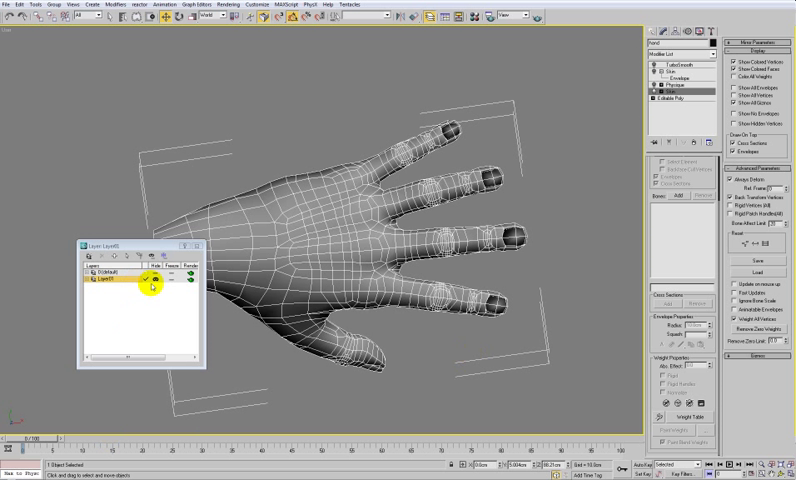
left_click(152, 281)
left_click_drag(134, 246, 97, 92)
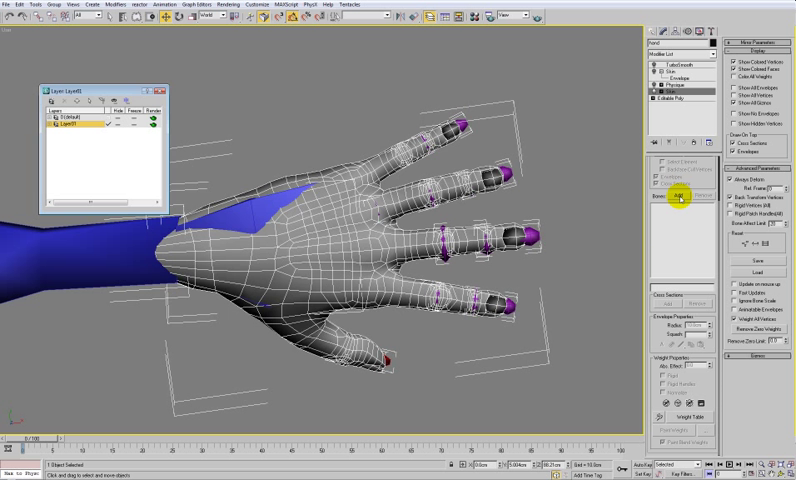
Add Bip01 L Hand through Finger42 to the Skin bone list
left_click(679, 198)
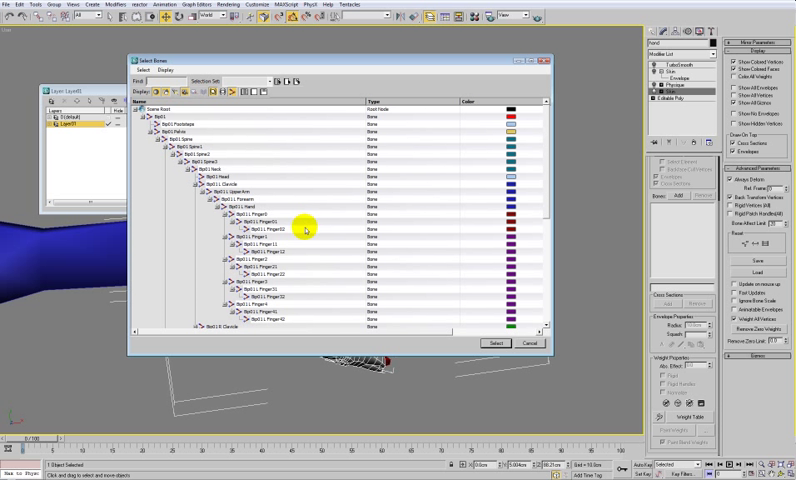
left_click_drag(245, 206, 300, 320)
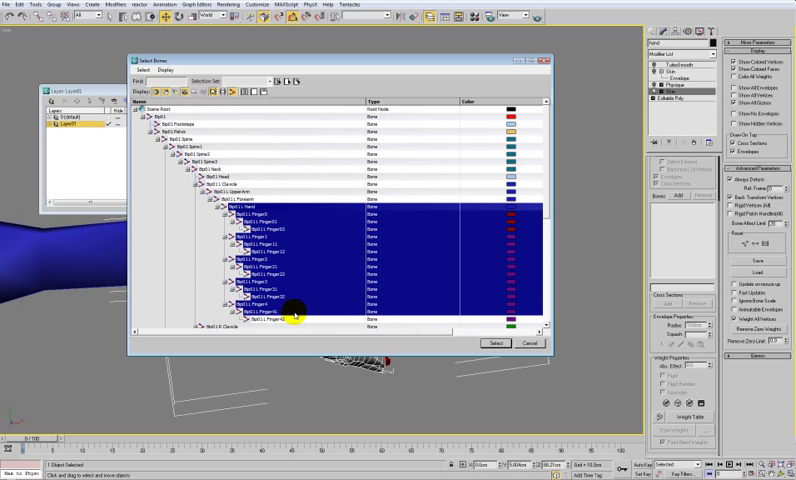
left_click(494, 343)
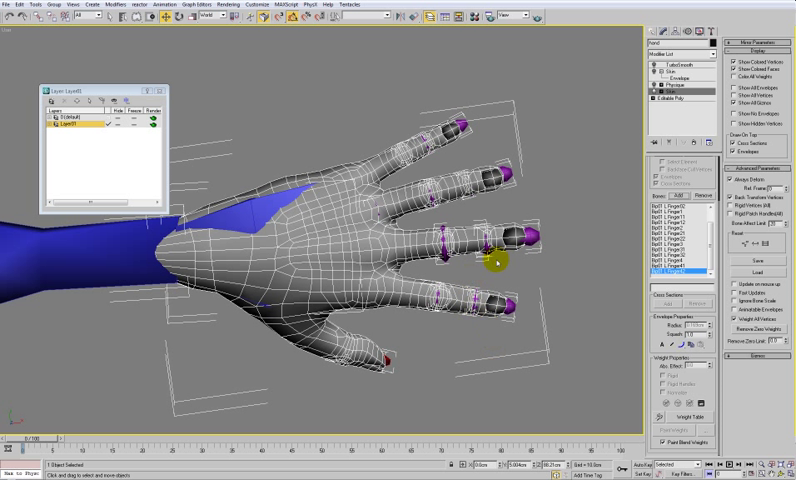
Hide Layer01 and scrub the curl up to frame 54 from several angles, ending at frame 0
left_click(118, 124)
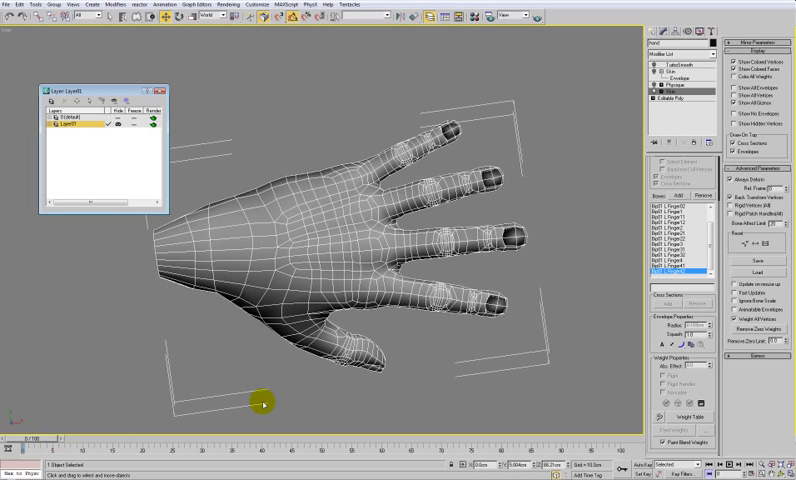
left_click_drag(21, 441, 349, 390)
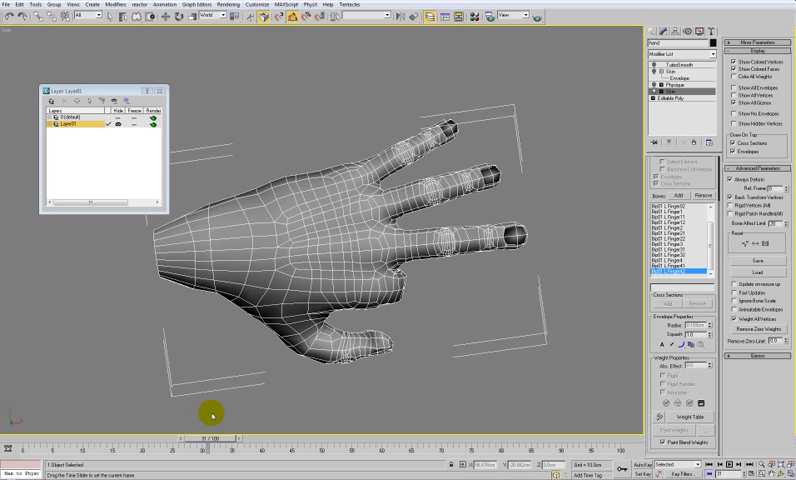
left_click_drag(349, 390, 206, 412)
key("w")
mouse_move(358, 295)
middle_mouse_down("alt")
mouse_move(322, 252)
mouse_move(320, 267)
middle_mouse_up("alt")
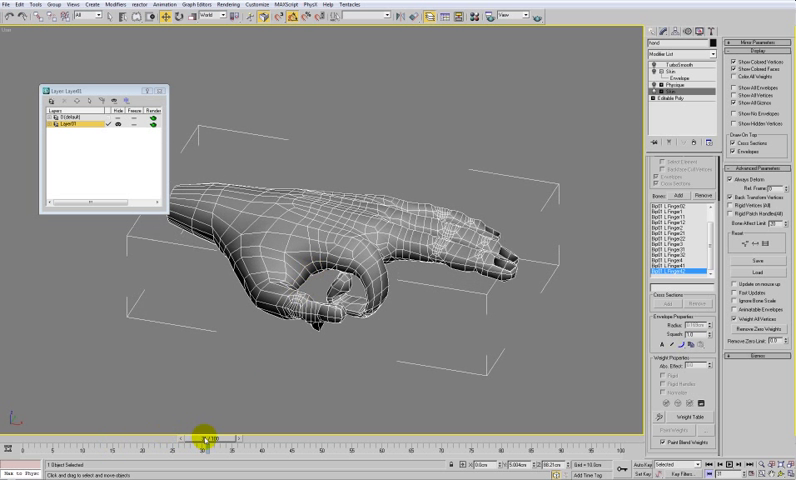
mouse_move(204, 439)
left_mouse_down()
mouse_move(270, 430)
mouse_move(293, 409)
mouse_move(261, 414)
left_mouse_up()
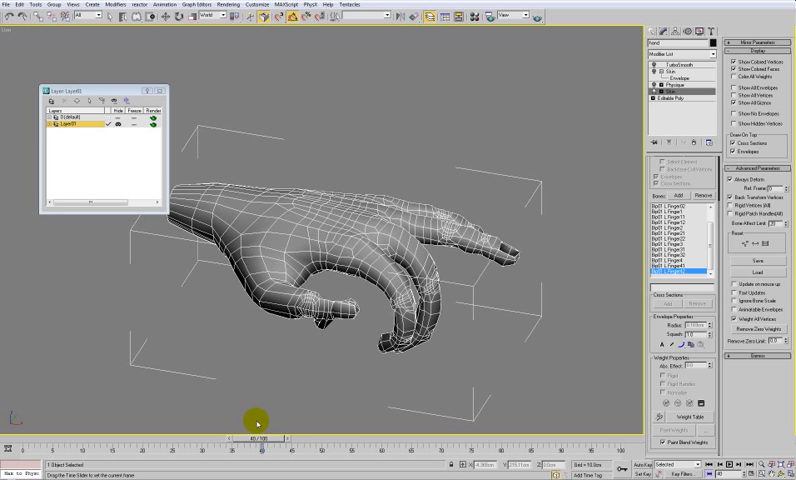
mouse_move(260, 330)
middle_mouse_down("alt")
mouse_move(262, 275)
mouse_move(231, 249)
mouse_move(213, 334)
mouse_move(362, 290)
mouse_move(358, 270)
middle_mouse_up("alt")
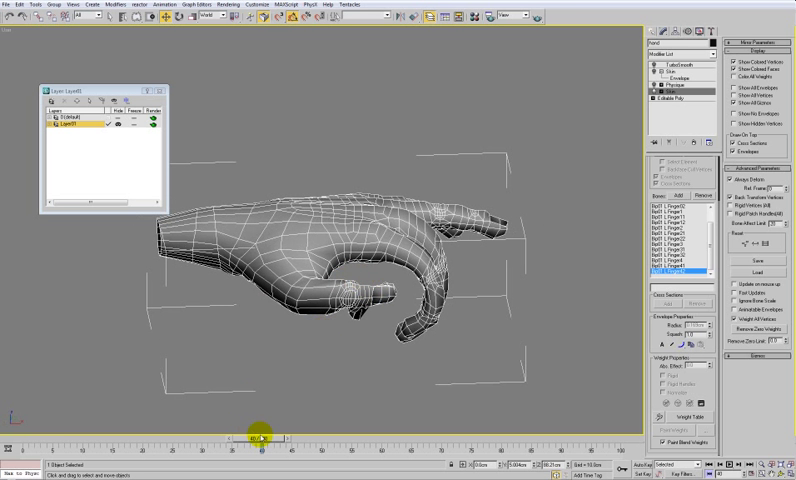
left_click_drag(261, 437, 18, 444)
mouse_move(332, 284)
middle_mouse_down("alt")
mouse_move(432, 213)
mouse_move(432, 233)
mouse_move(414, 217)
mouse_move(430, 220)
middle_mouse_up("alt")
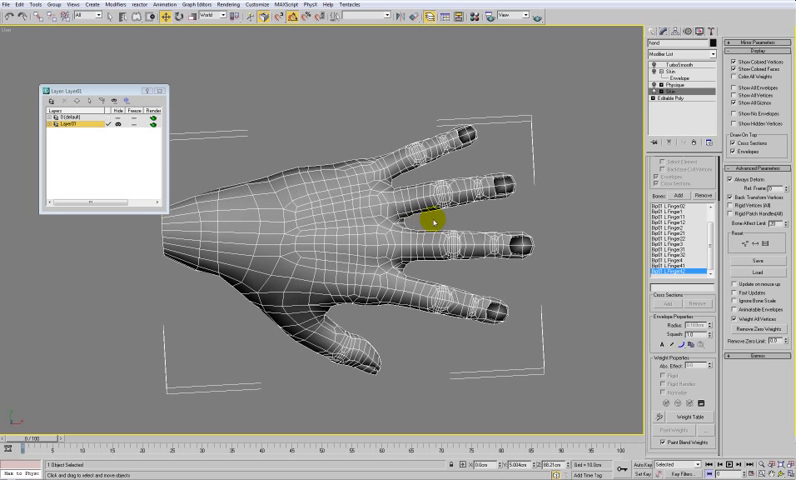
scroll(657, 190, "up", 3)
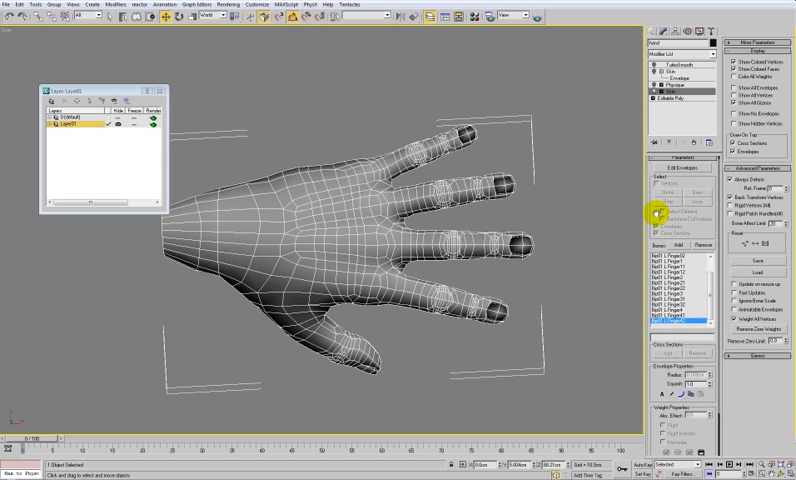
Turn on Edit Envelopes, orbit to a side view, and enable Show No Envelopes
left_click(677, 172)
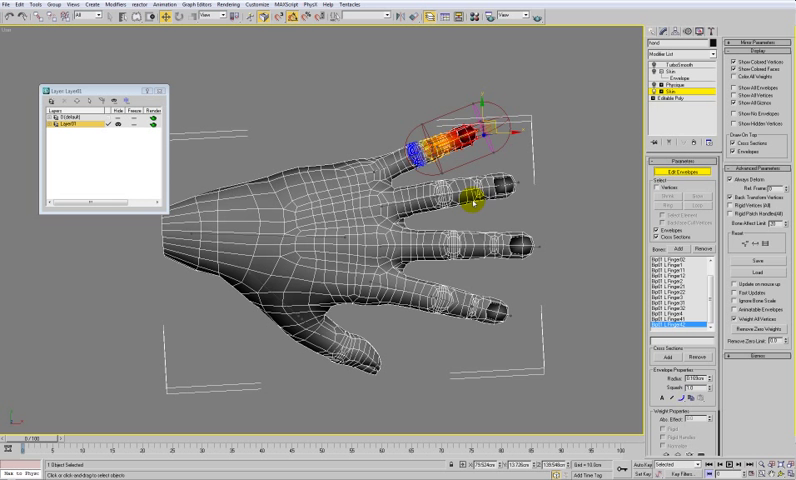
mouse_move(470, 213)
middle_mouse_down("alt")
mouse_move(405, 254)
mouse_move(414, 257)
mouse_move(400, 220)
middle_mouse_up("alt")
scroll(246, 128, "up", 2)
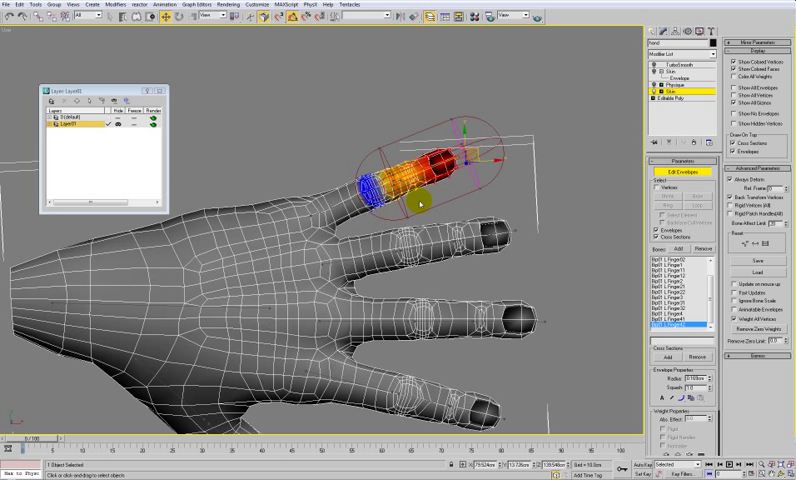
scroll(460, 193, "up", 2)
mouse_move(460, 193)
middle_mouse_down("alt")
mouse_move(420, 214)
mouse_move(460, 176)
middle_mouse_up("alt")
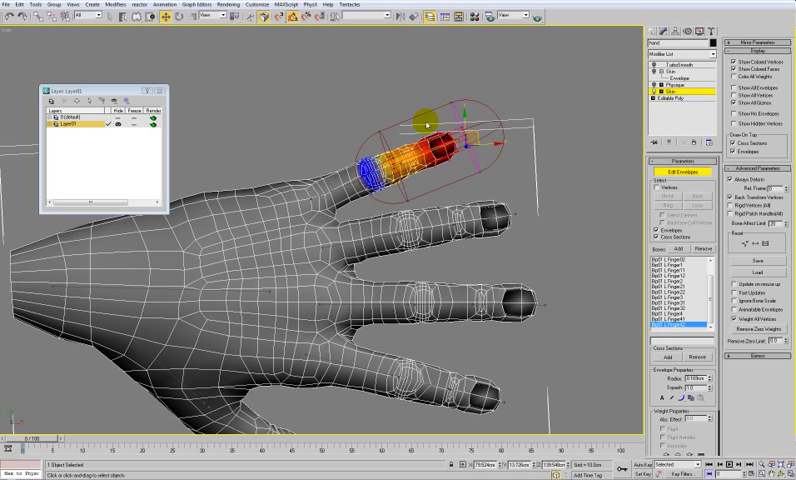
left_click(735, 115)
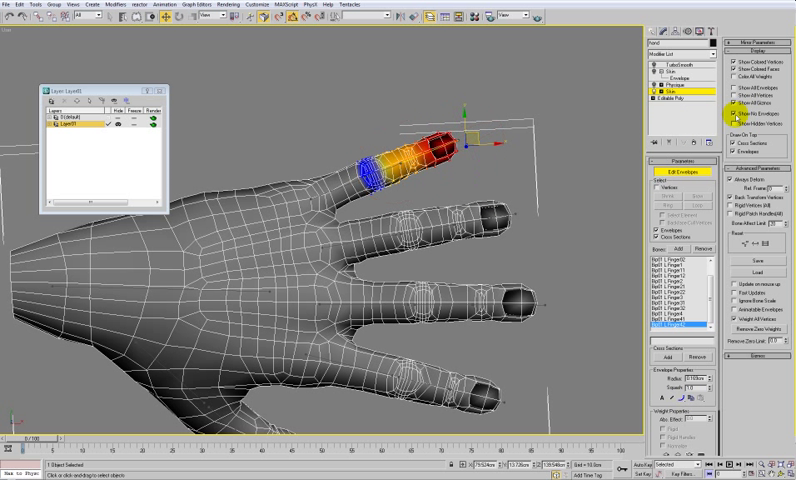
scroll(506, 199, "up", 1)
scroll(465, 210, "up", 2)
scroll(499, 183, "up", 3)
mouse_move(500, 183)
middle_mouse_down()
mouse_move(374, 222)
mouse_move(394, 223)
middle_mouse_up()
mouse_move(435, 190)
middle_mouse_down()
mouse_move(432, 147)
mouse_move(446, 156)
middle_mouse_up()
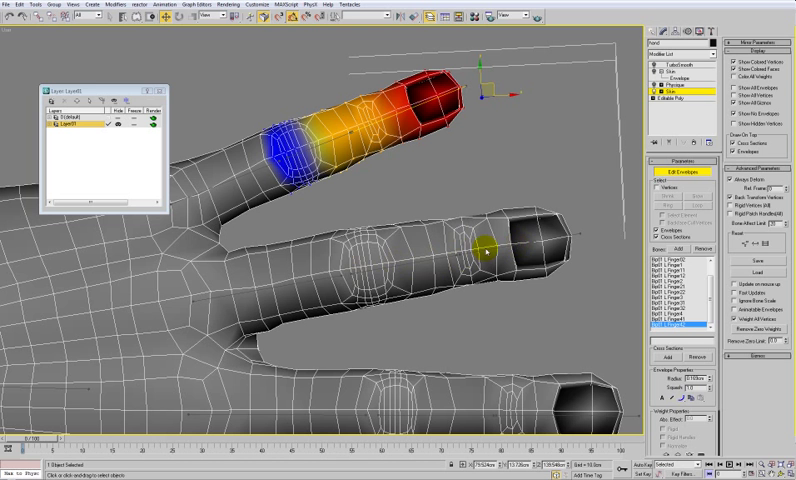
scroll(432, 243, "down", 2)
scroll(448, 151, "up", 2)
scroll(423, 183, "up", 1)
scroll(430, 227, "up", 2)
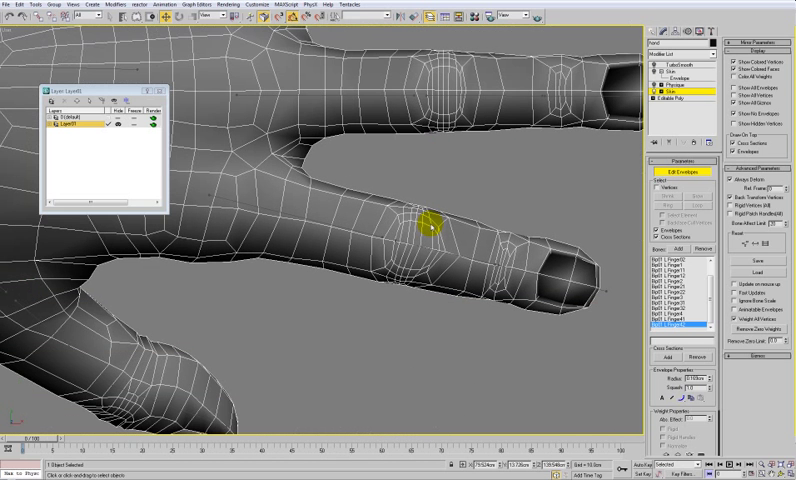
left_click(535, 275)
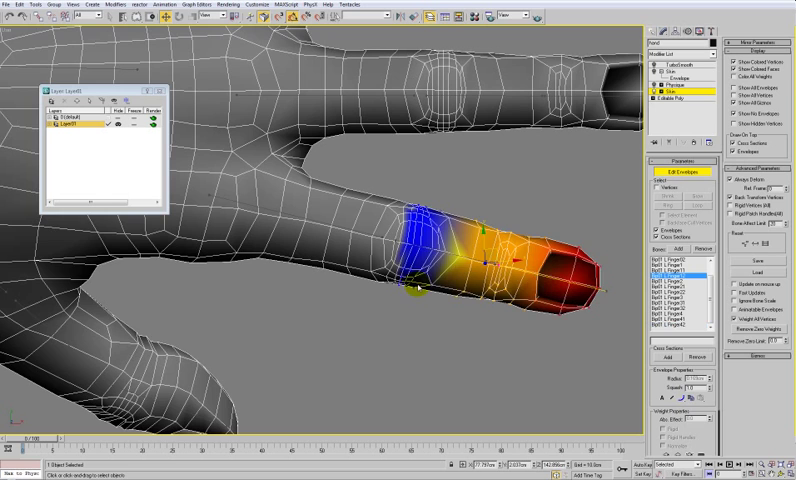
mouse_move(415, 287)
middle_mouse_down("alt")
mouse_move(355, 306)
mouse_move(366, 213)
mouse_move(192, 387)
middle_mouse_up("alt")
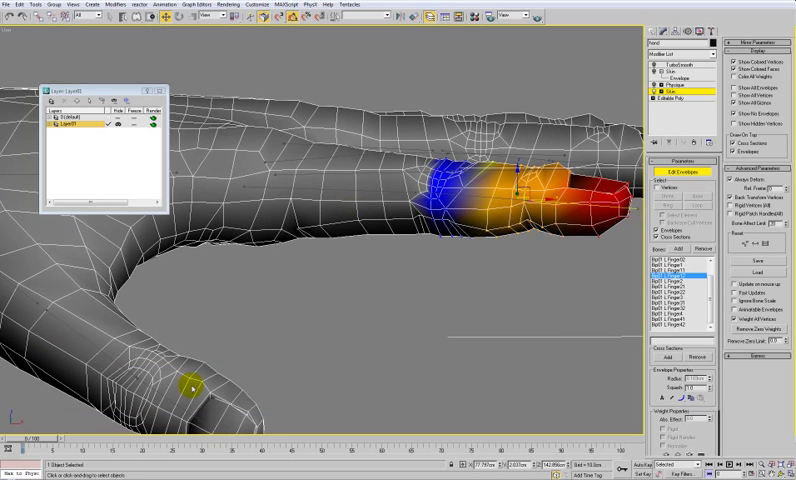
left_click_drag(32, 438, 125, 440)
mouse_move(165, 416)
middle_mouse_down("alt")
mouse_move(300, 330)
mouse_move(456, 250)
middle_mouse_up("alt")
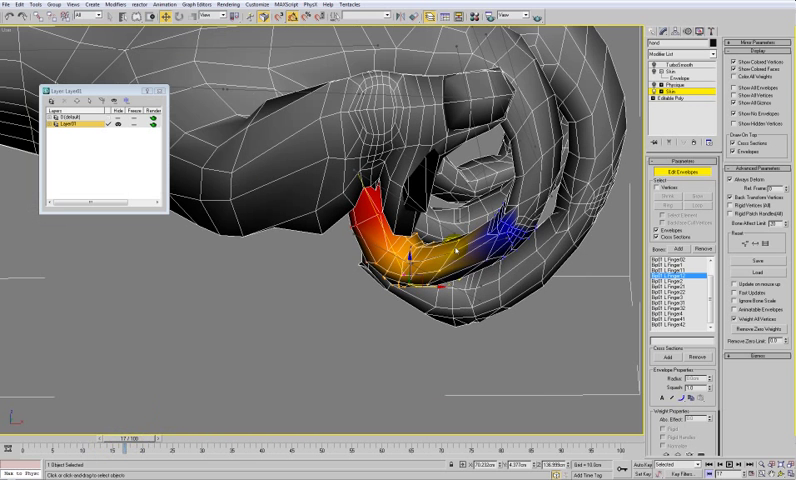
left_click_drag(139, 440, 10, 440)
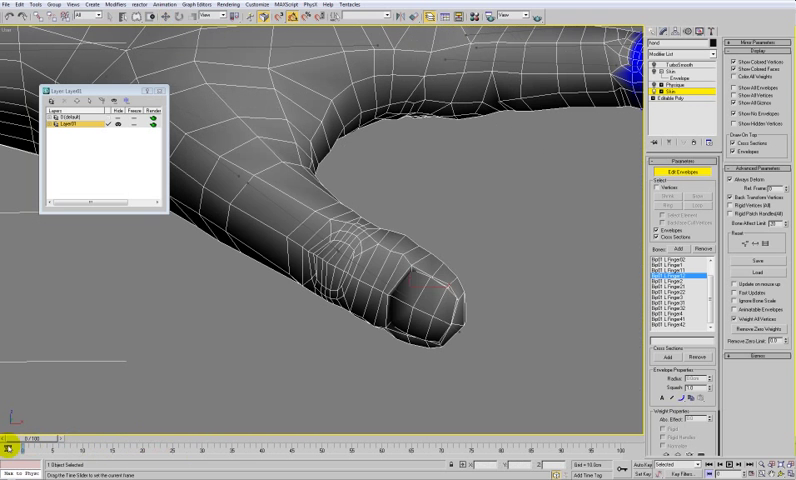
mouse_move(352, 222)
middle_mouse_down("alt")
mouse_move(370, 235)
mouse_move(426, 163)
mouse_move(218, 268)
mouse_move(338, 231)
mouse_move(322, 299)
mouse_move(334, 309)
mouse_move(338, 337)
mouse_move(355, 316)
mouse_move(358, 255)
middle_mouse_up("alt")
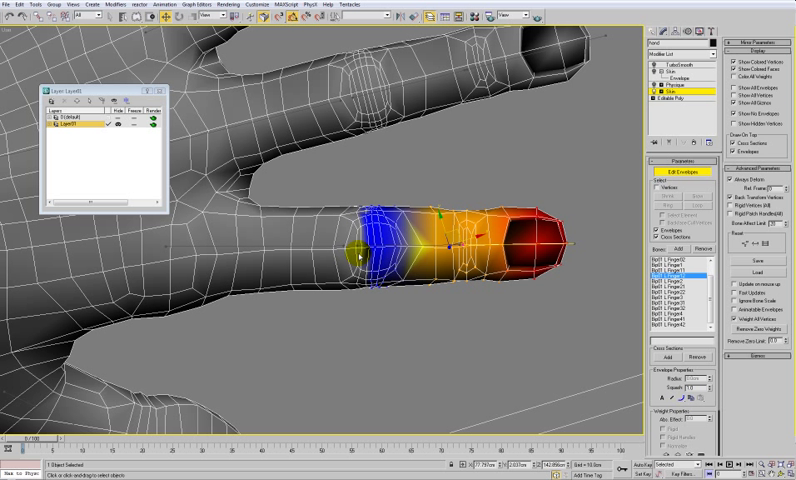
left_click(150, 18)
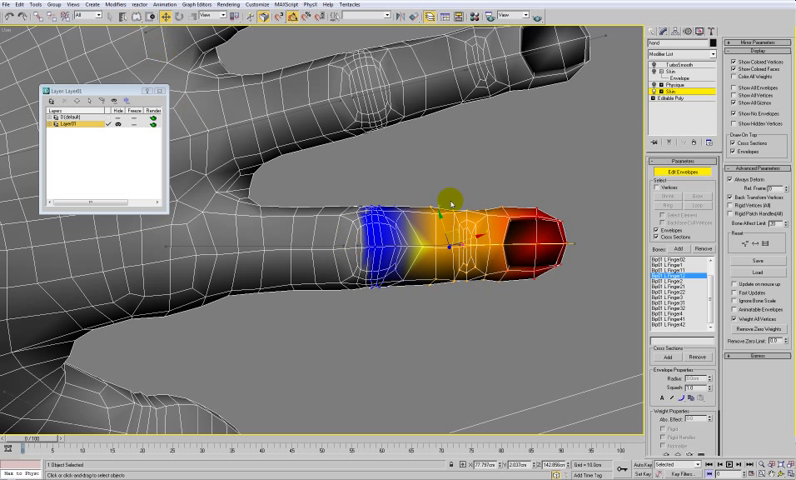
mouse_move(500, 168)
left_mouse_down()
mouse_move(597, 227)
mouse_move(480, 175)
left_mouse_up()
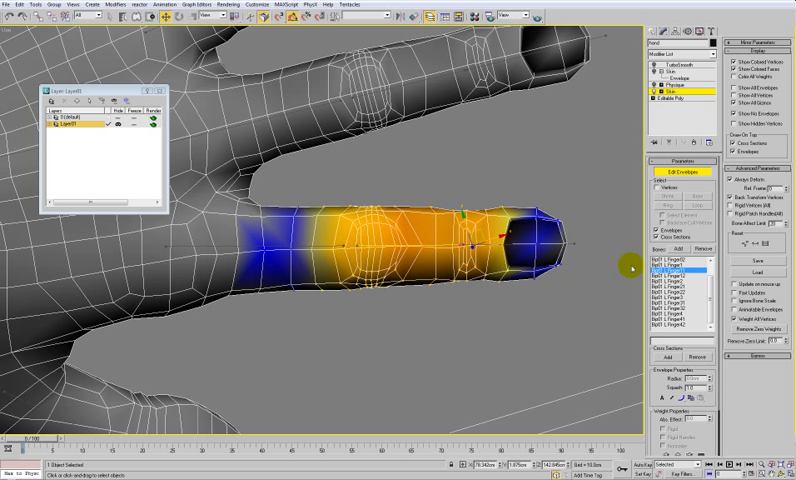
Enable Vertices, select the fingertip vertices, and give them weight 1 in Weight Tool
left_click(658, 187)
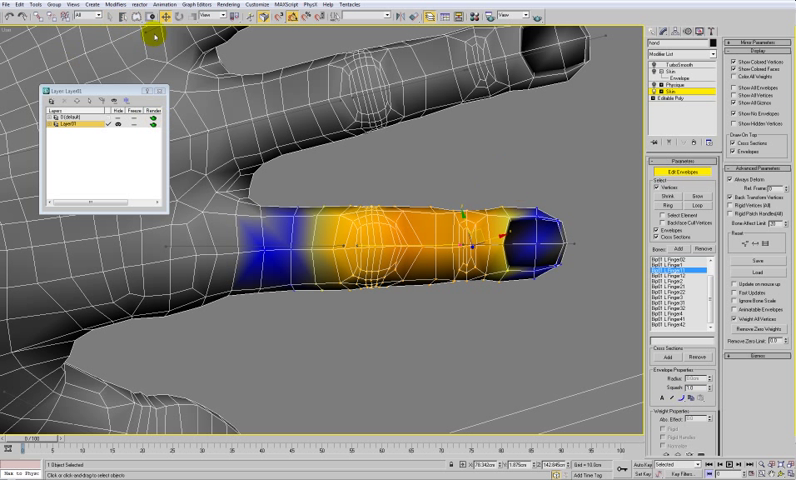
left_click_drag(495, 165, 447, 308)
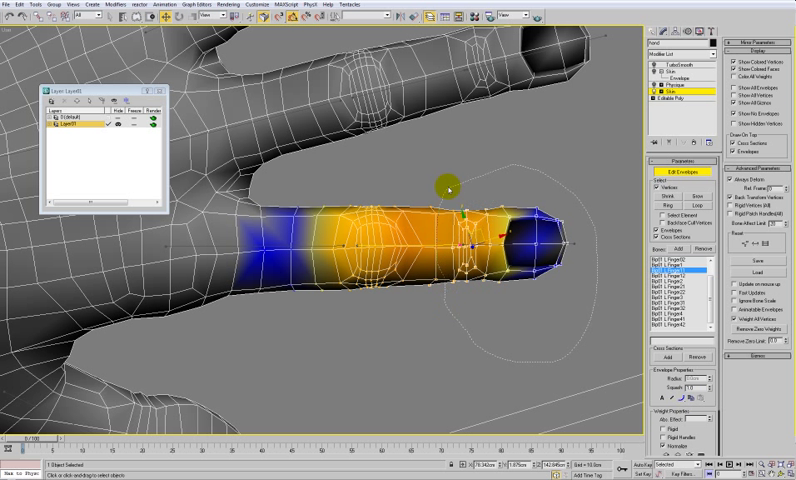
left_click_drag(449, 187, 495, 168)
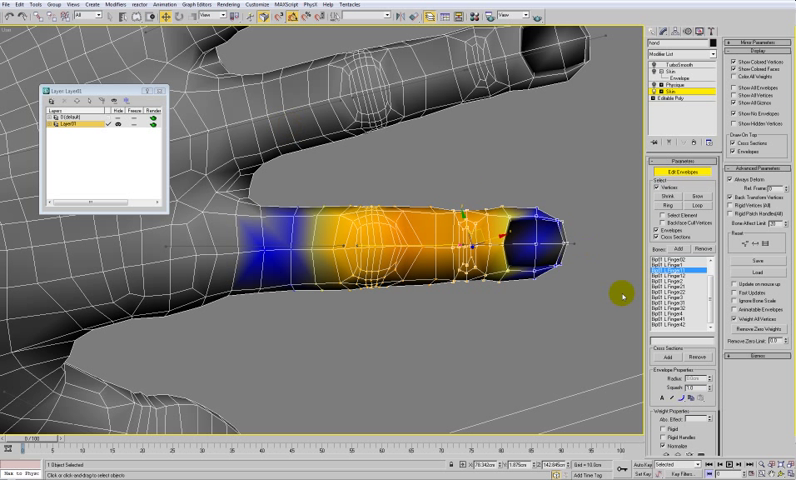
scroll(646, 304, "down", 2)
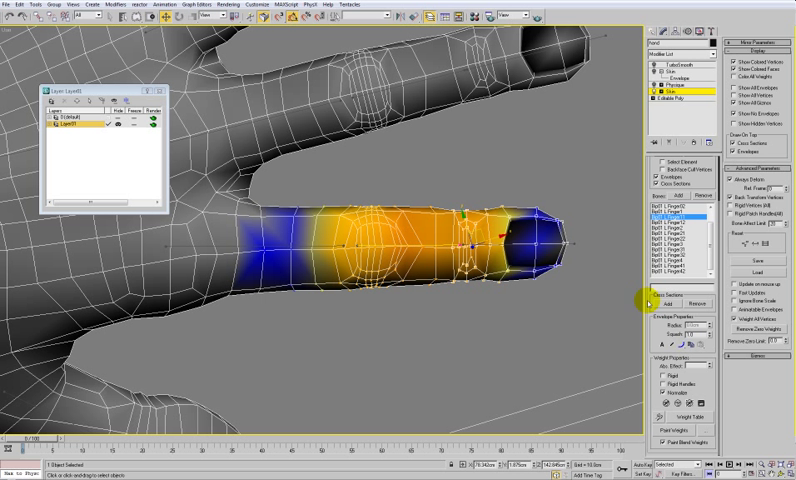
left_click(659, 417)
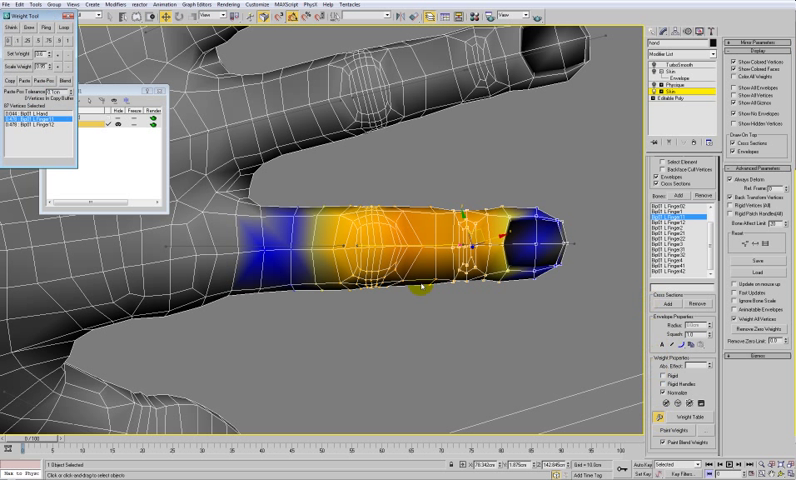
left_click_drag(22, 8, 197, 251)
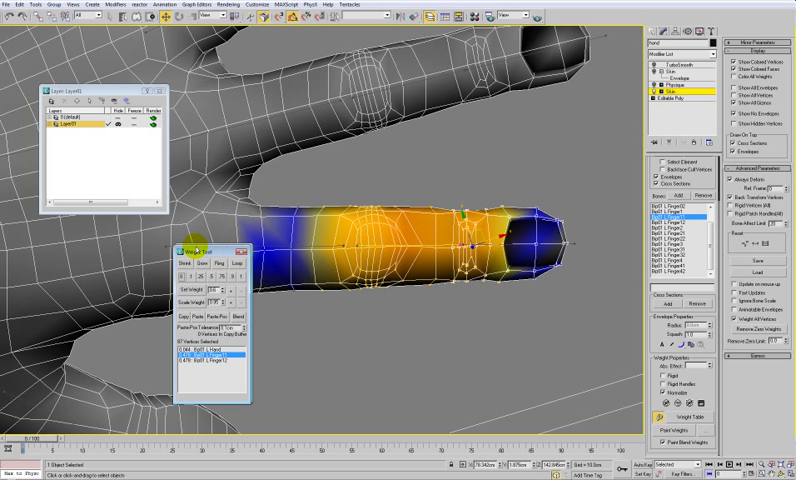
left_click(237, 275)
scroll(355, 240, "up", 3)
Give the middle finger section full weight, then the next finger bone's tip vertices
mouse_move(355, 240)
middle_mouse_down()
mouse_move(378, 238)
mouse_move(327, 252)
middle_mouse_up()
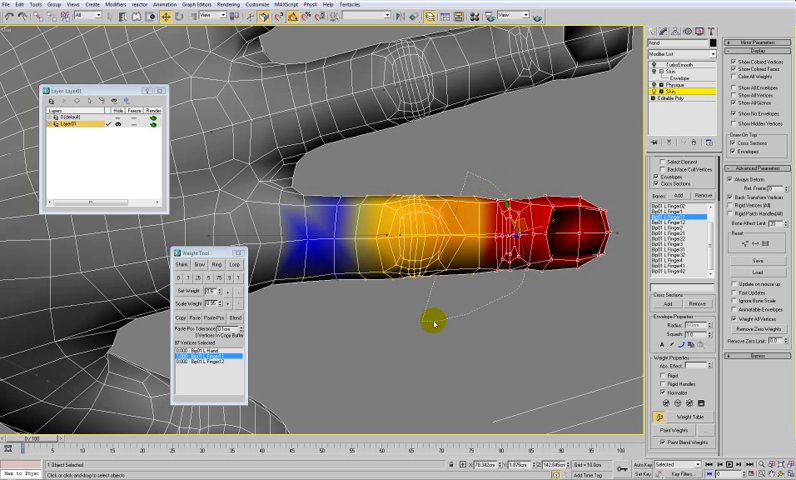
left_click(232, 276)
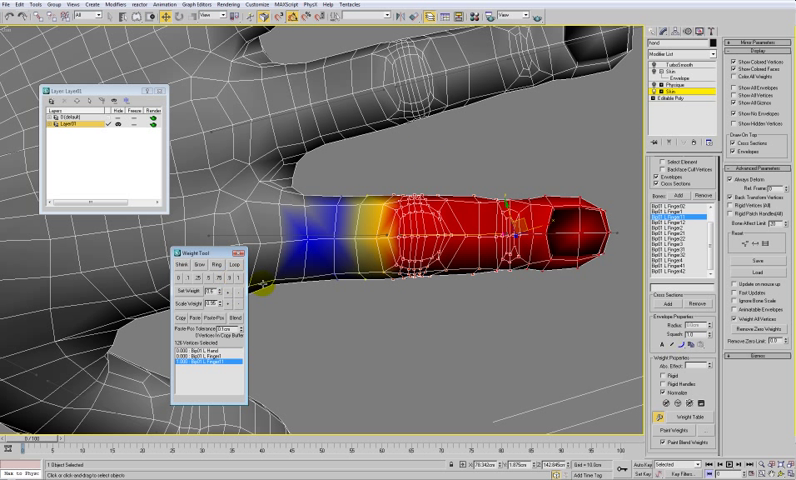
left_click(506, 258)
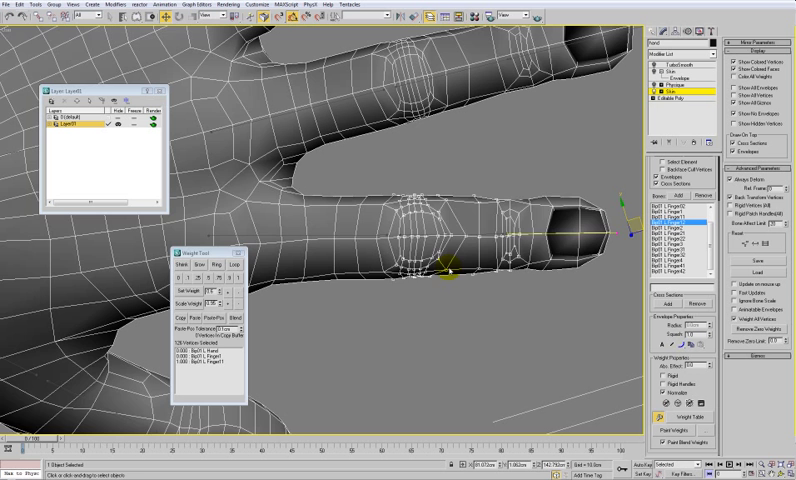
scroll(449, 270, "down", 3)
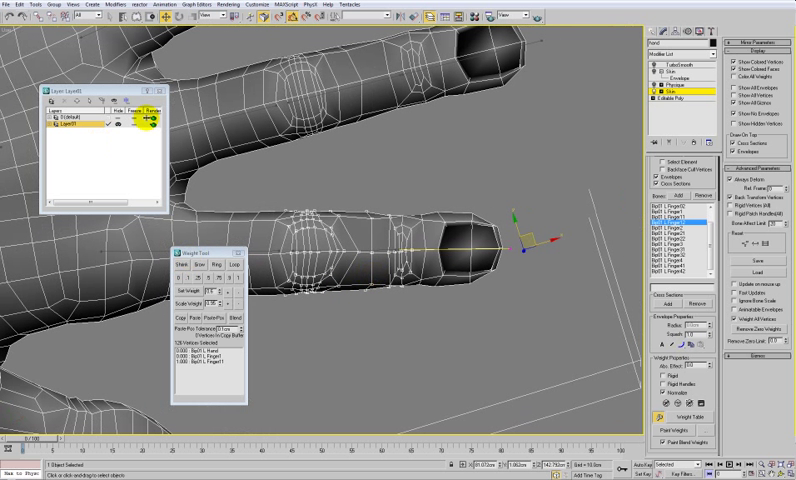
left_click_drag(400, 184, 380, 195)
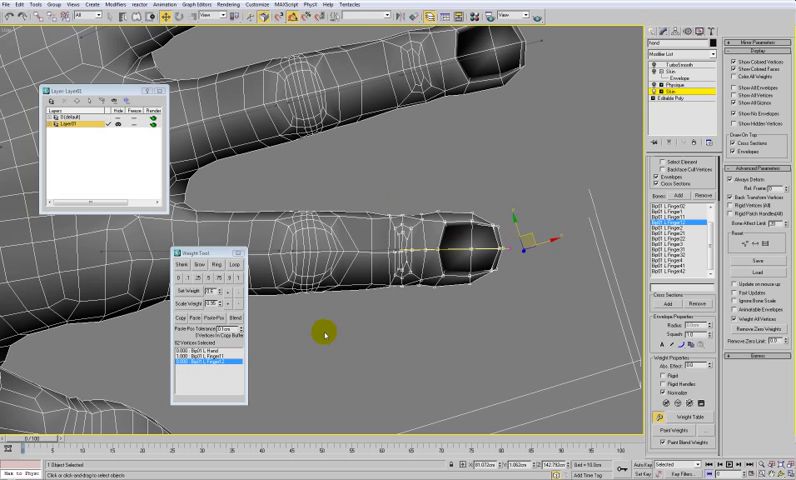
left_click(236, 277)
Select the finger's base section vertices and give them full weight to Bip01 L Finger11
middle_click_drag(340, 275, 503, 262)
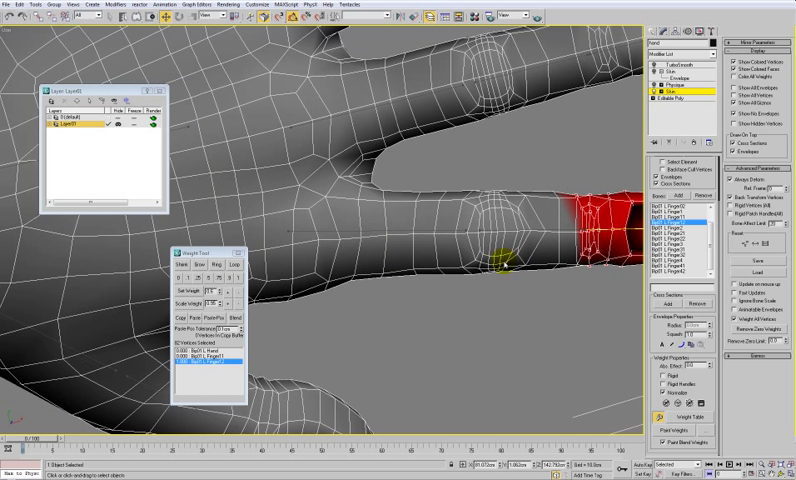
left_click(403, 230)
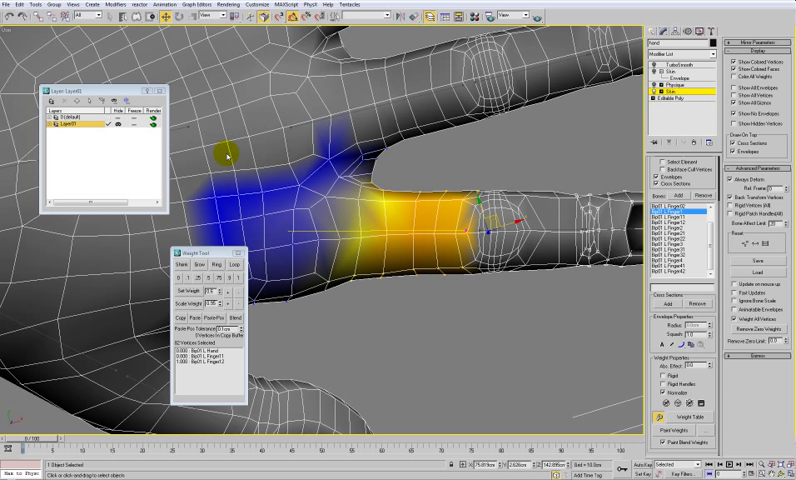
left_click(137, 17)
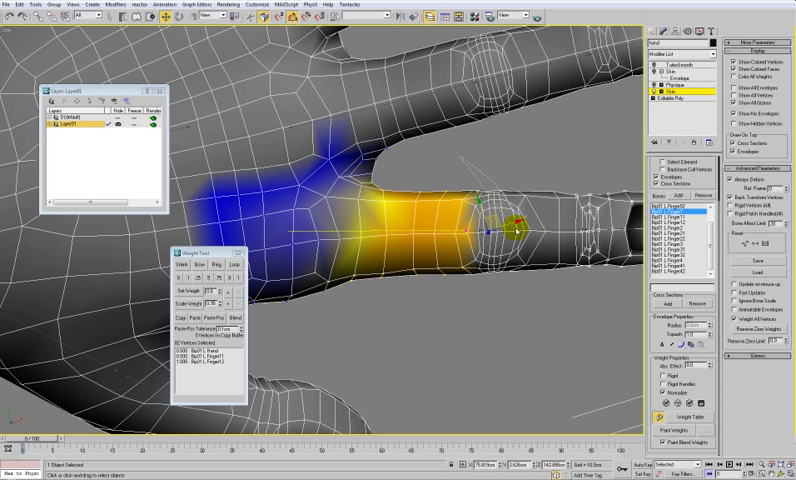
left_click_drag(516, 228, 447, 166)
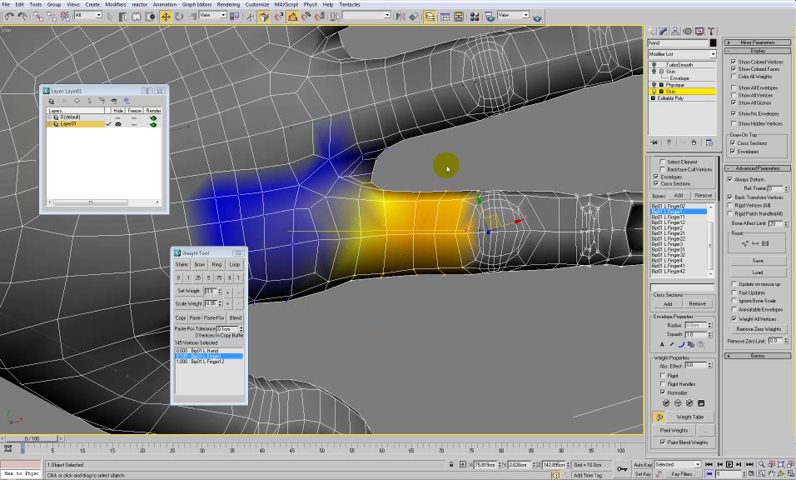
left_click(234, 277)
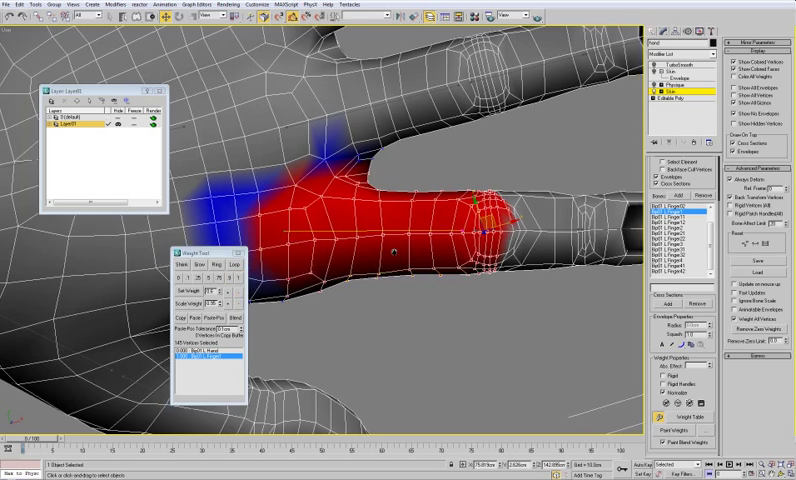
scroll(394, 252, "down", 3)
scroll(325, 267, "down", 2)
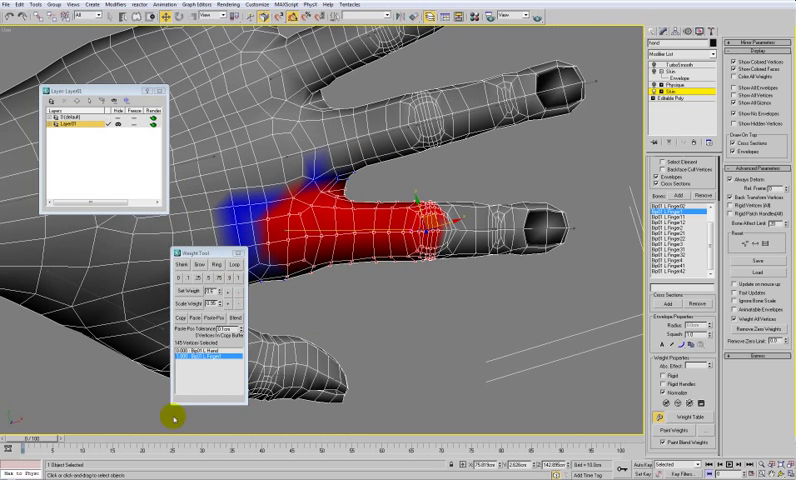
Scrub the finger bend forward, then back to frame 13, orbiting to inspect it
mouse_move(312, 380)
middle_mouse_down("alt")
mouse_move(340, 268)
mouse_move(329, 315)
middle_mouse_up("alt")
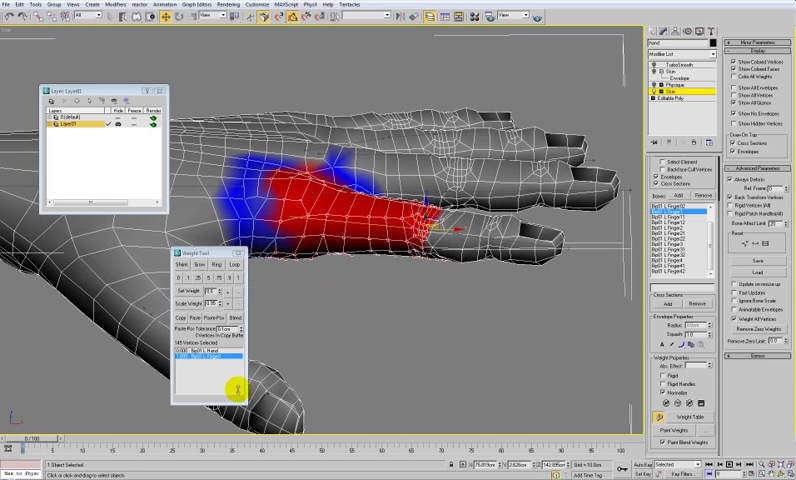
left_click_drag(45, 441, 140, 438)
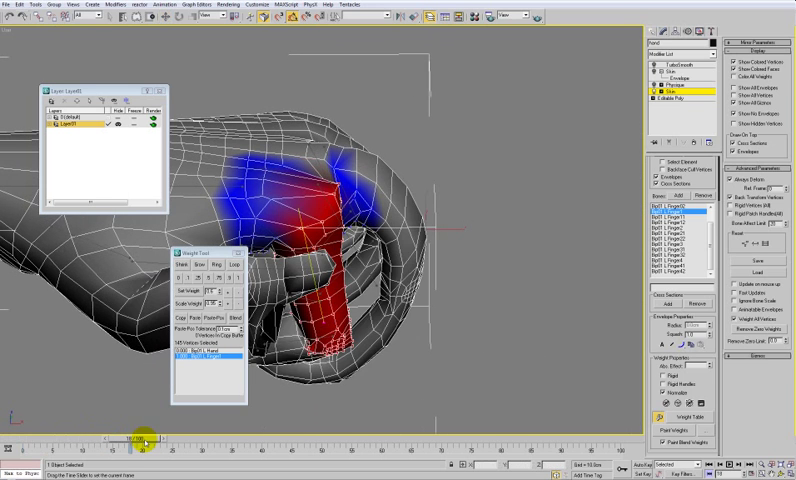
mouse_move(227, 329)
middle_mouse_down("alt")
mouse_move(358, 297)
mouse_move(440, 288)
middle_mouse_up("alt")
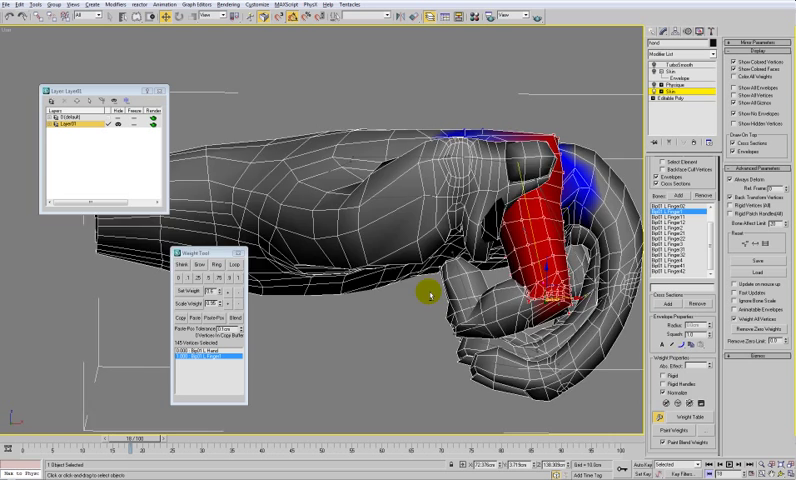
left_click_drag(129, 439, 7, 444)
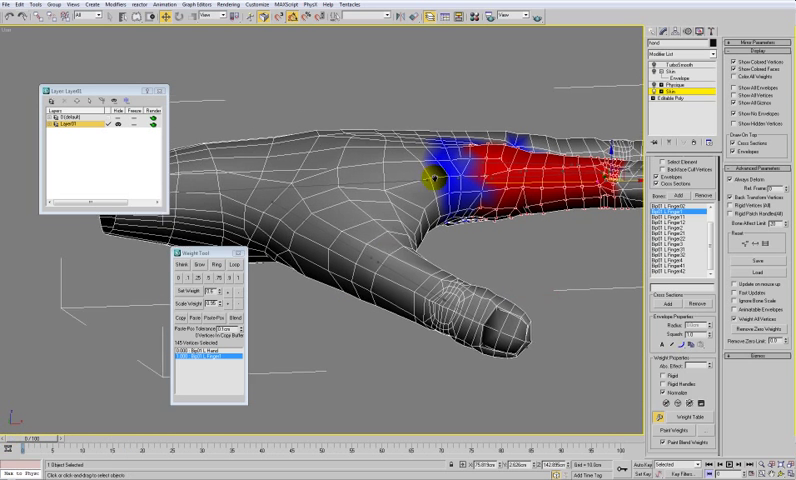
middle_click_drag(433, 178, 370, 240, "alt")
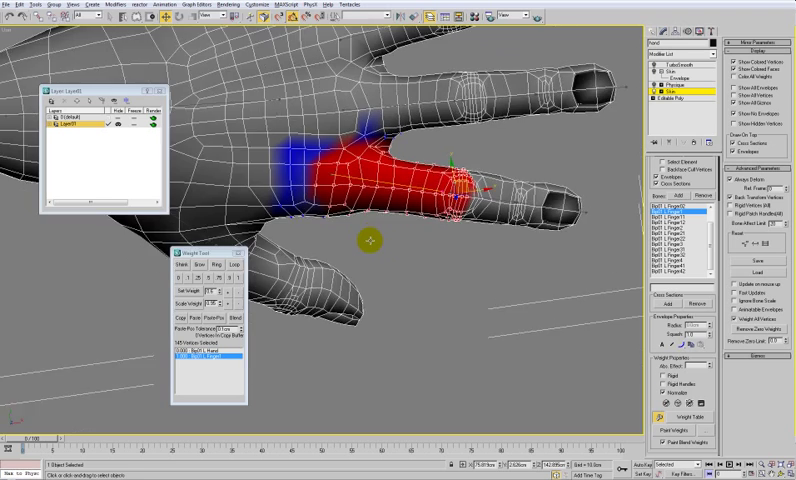
middle_click_drag(370, 240, 500, 215, "alt")
scroll(421, 226, "up", 3)
On the fingertip bone, select the fingertip section's vertices and blend their weights
left_click(680, 221)
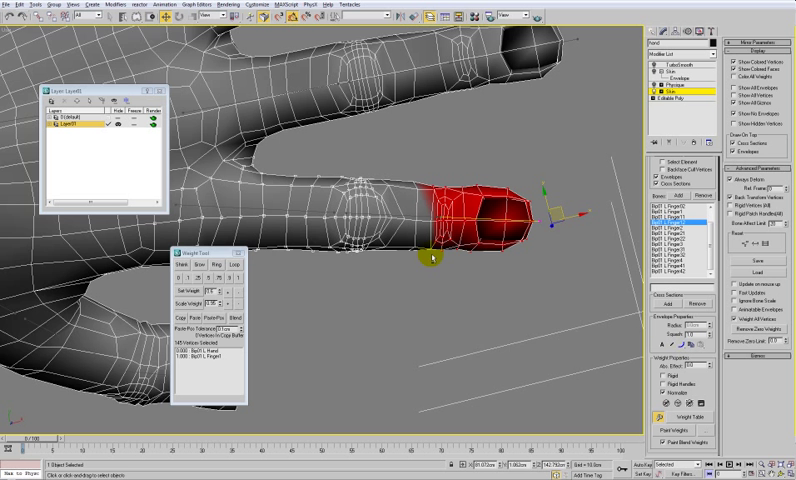
middle_click_drag(432, 257, 433, 250, "alt")
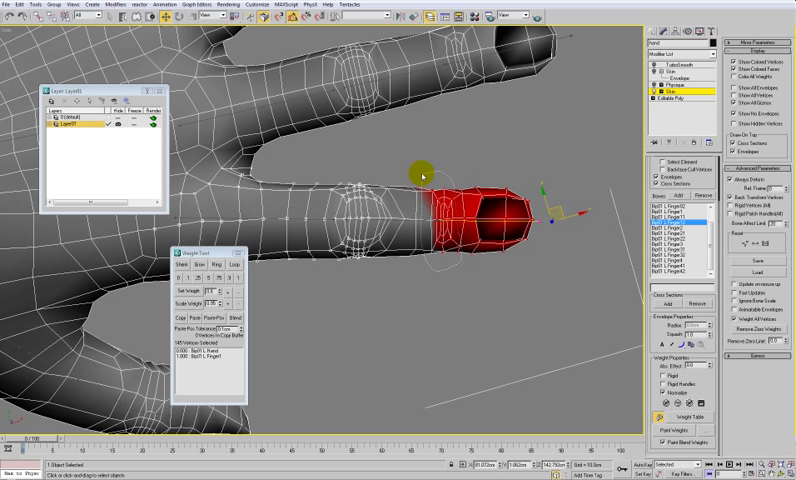
left_click_drag(428, 175, 462, 198)
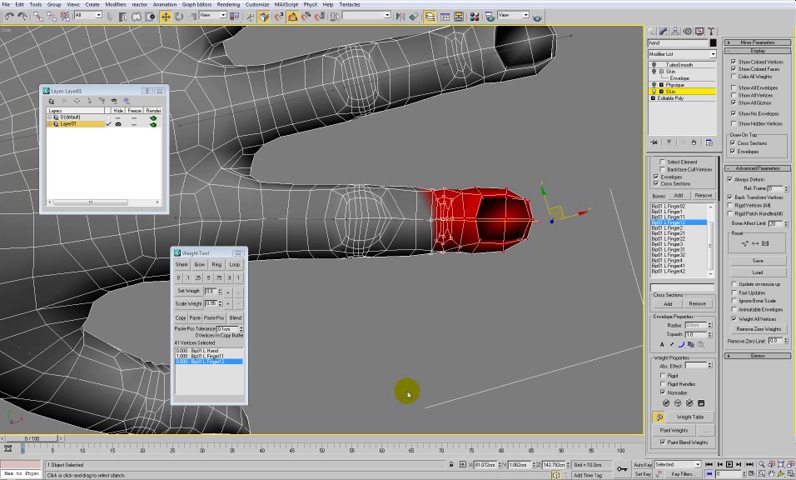
left_click(236, 317)
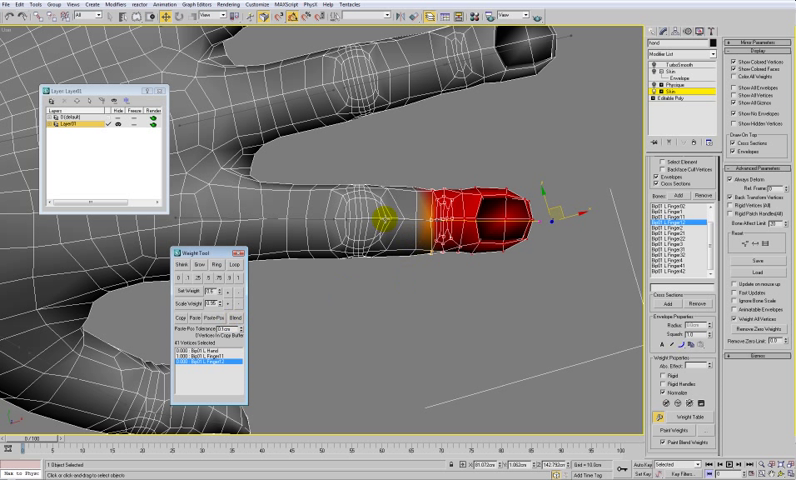
On the middle bone, lower the fingertip-joint ring's weight twice and blend the knuckle ring
left_click(345, 216)
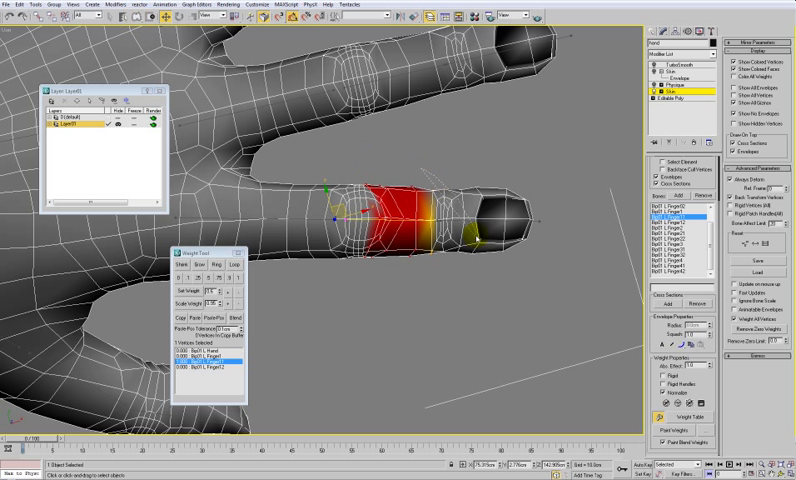
left_click_drag(475, 240, 423, 266)
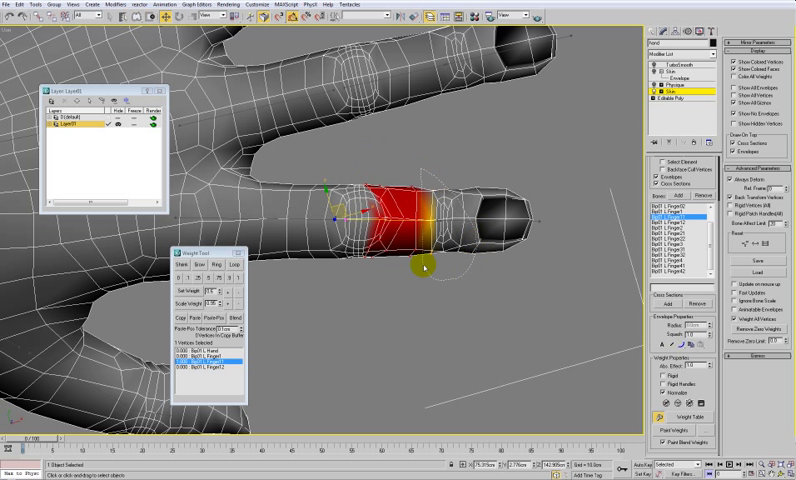
left_click(240, 303)
left_click(240, 303)
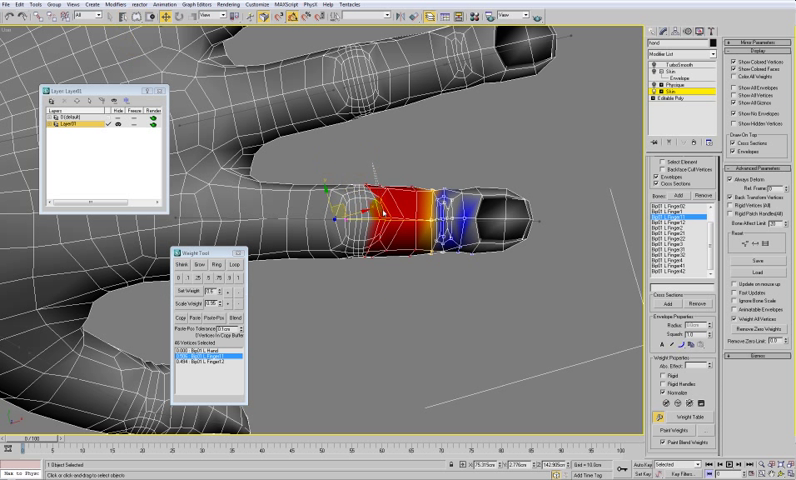
left_click_drag(383, 212, 330, 226)
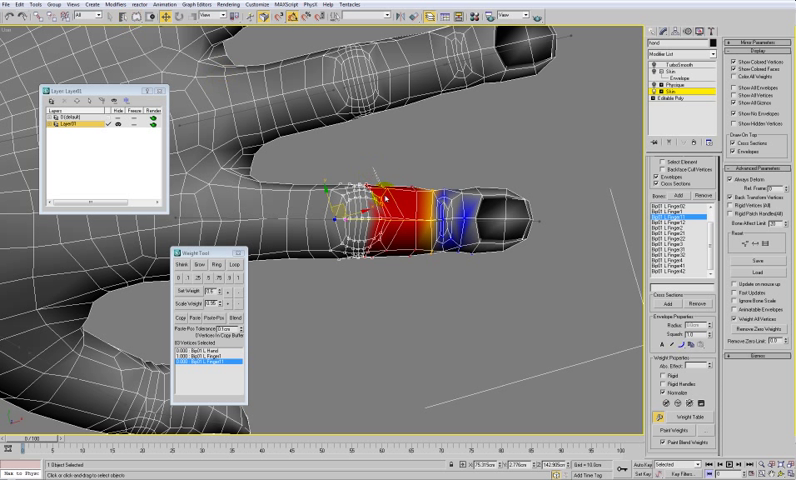
left_click(316, 188, "alt")
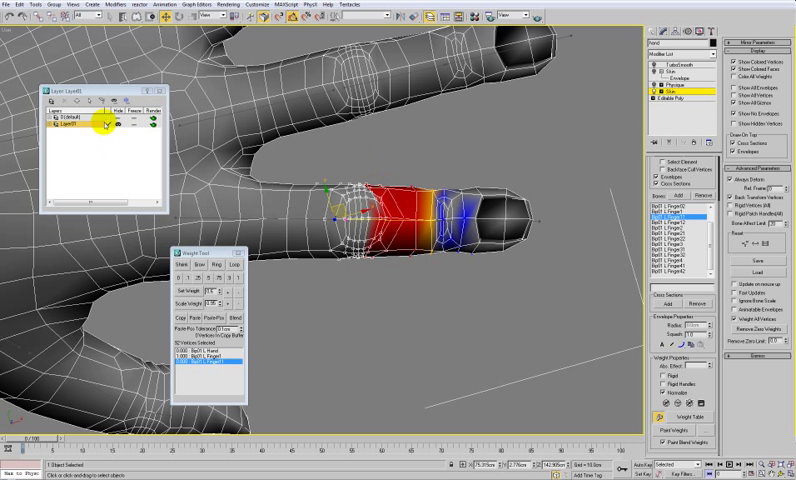
left_click(236, 318)
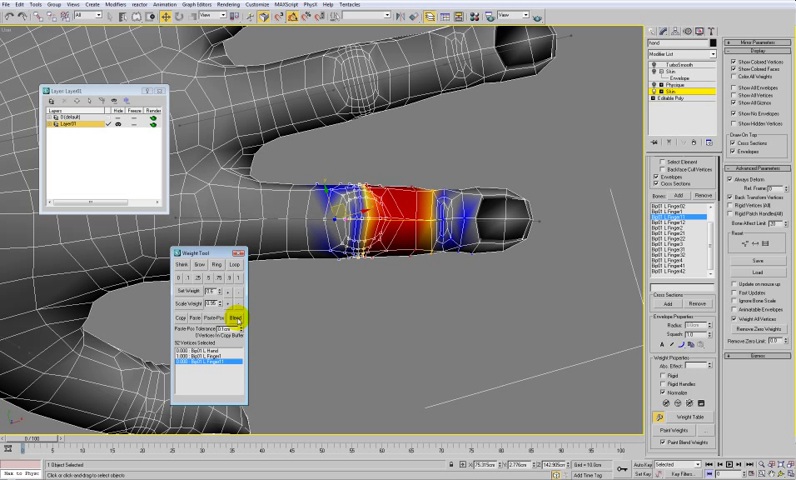
Blend Bip01 L Finger1's weights where the finger meets the palm
left_click(285, 218)
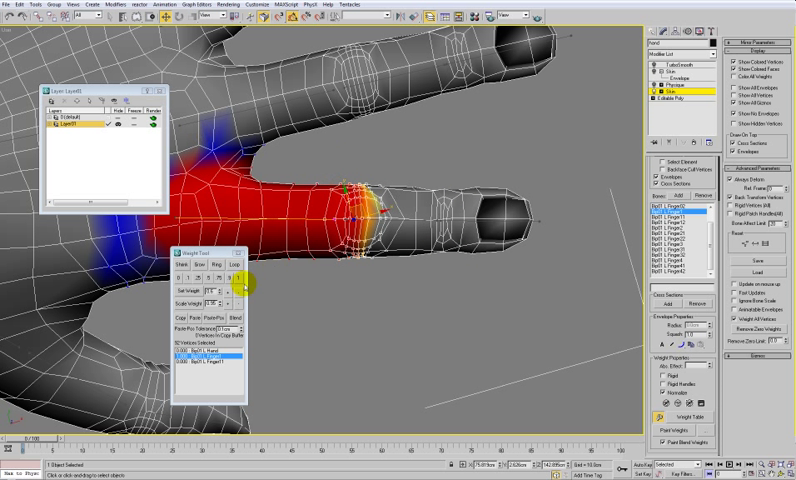
left_click(236, 318)
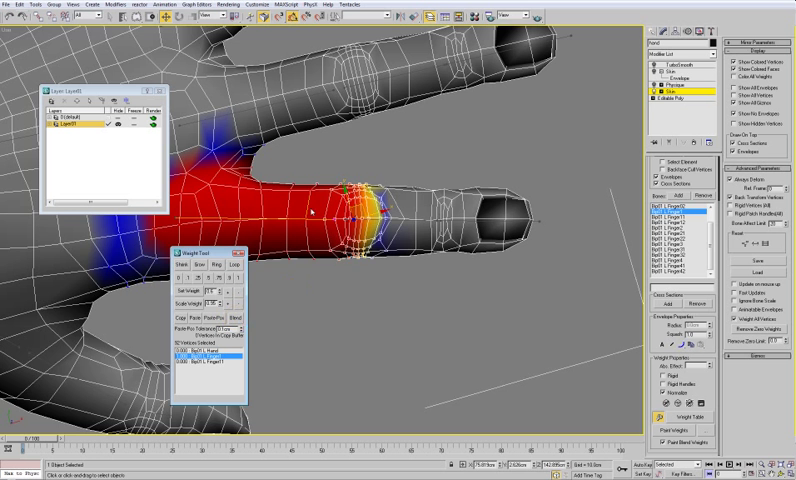
middle_click_drag(311, 211, 465, 190)
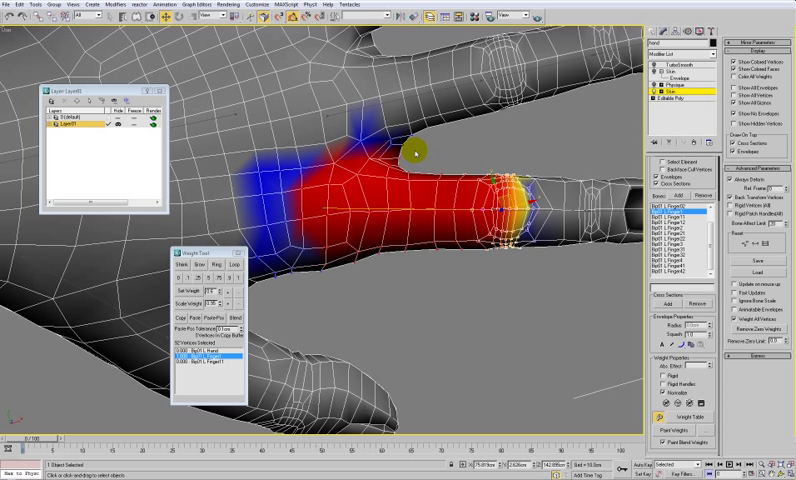
left_click(291, 143)
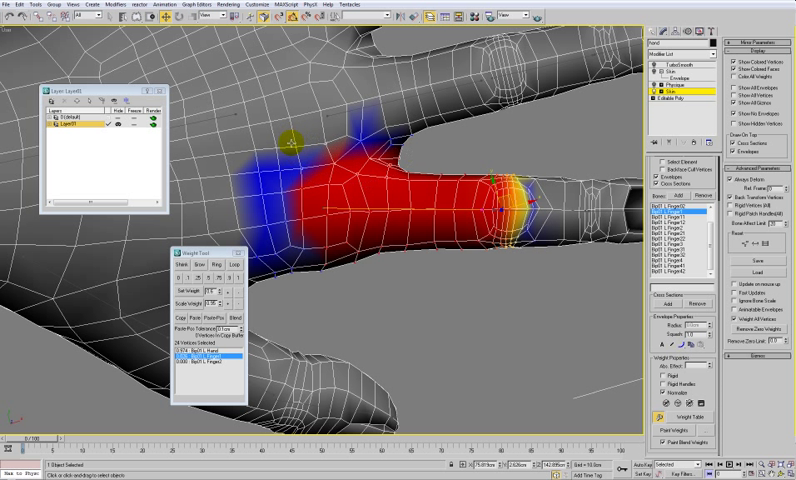
left_click(235, 318)
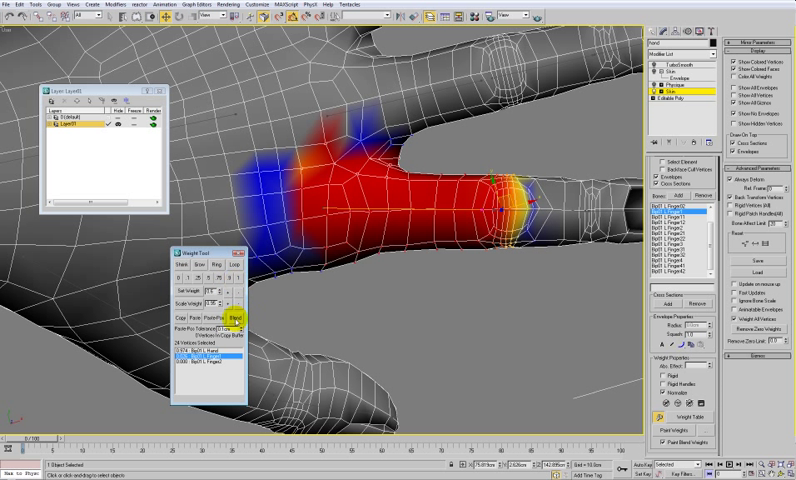
middle_click_drag(451, 203, 444, 262, "alt")
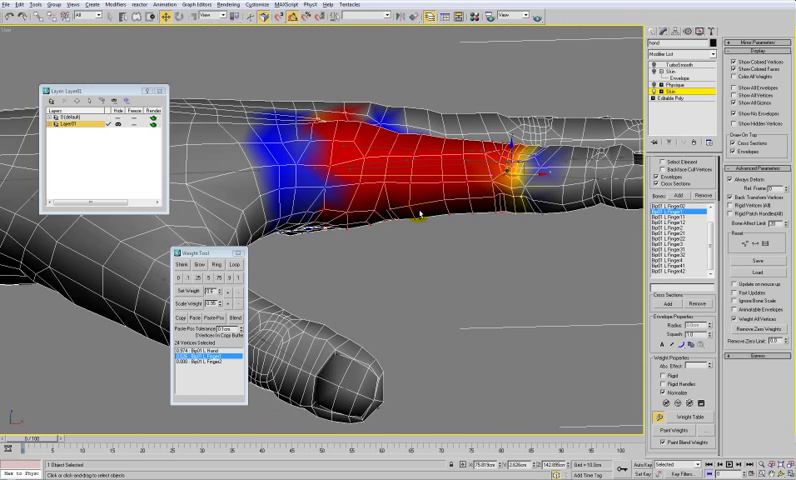
Advance the animation to about frame 13 and orbit to view the curled fingers side-on
middle_click_drag(444, 262, 359, 222, "alt")
left_click_drag(24, 439, 110, 440)
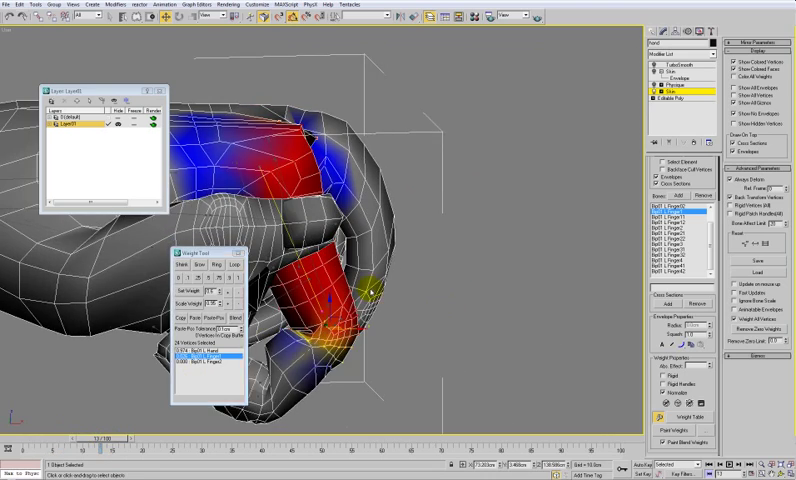
mouse_move(453, 297)
middle_mouse_down("alt")
mouse_move(466, 293)
mouse_move(472, 277)
mouse_move(478, 284)
middle_mouse_up("alt")
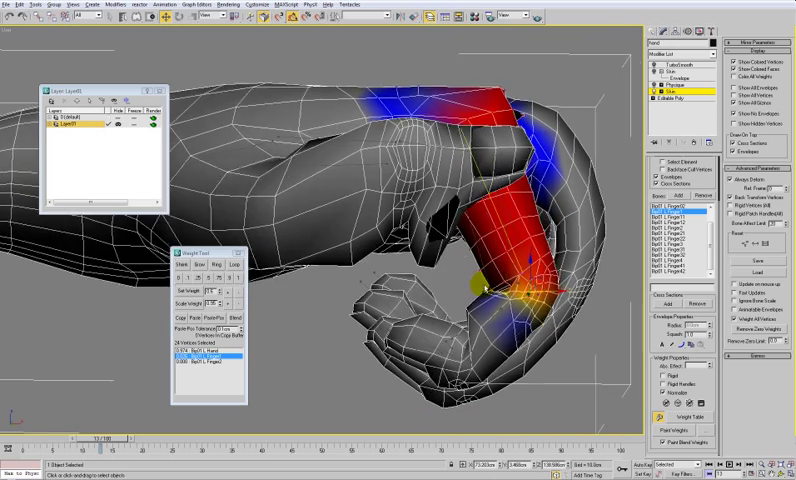
Show the frame-12 fist as a TurboSmooth mesh and orbit to inspect it from several angles
left_click(672, 64)
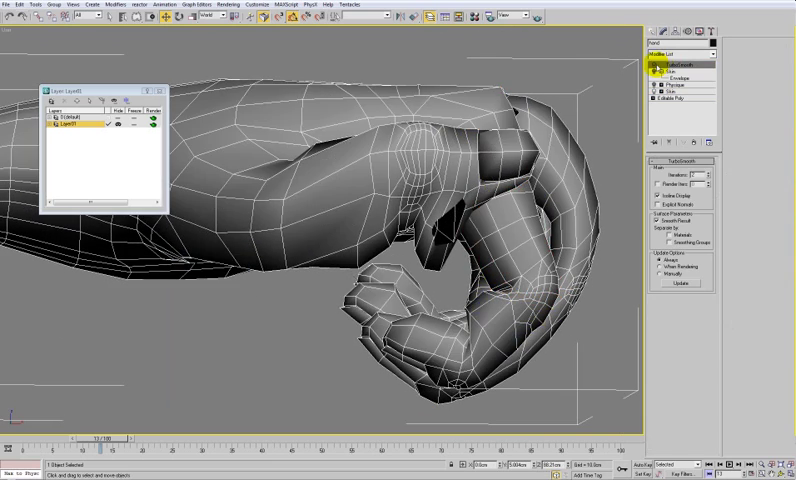
mouse_move(352, 345)
middle_mouse_down("alt")
mouse_move(346, 357)
mouse_move(375, 336)
mouse_move(355, 330)
mouse_move(350, 338)
middle_mouse_up("alt")
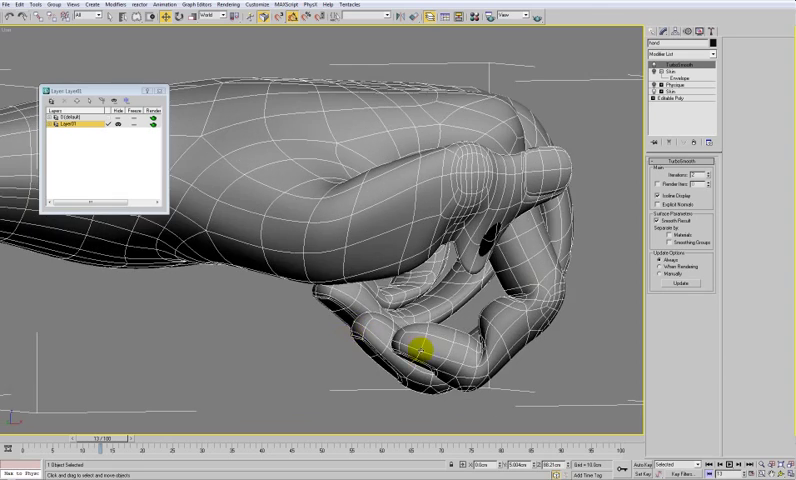
mouse_move(419, 348)
middle_mouse_down("alt")
mouse_move(428, 338)
mouse_move(458, 364)
mouse_move(391, 364)
mouse_move(426, 343)
mouse_move(404, 355)
middle_mouse_up("alt")
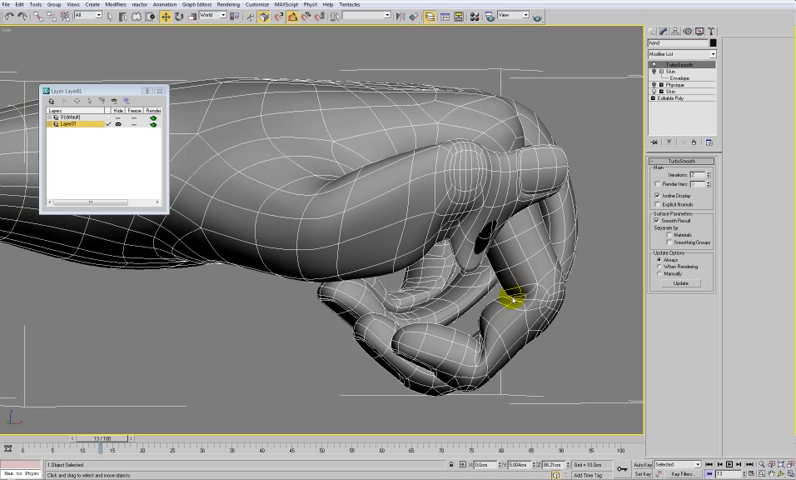
mouse_move(512, 298)
middle_mouse_down("alt")
mouse_move(432, 316)
mouse_move(442, 330)
mouse_move(410, 285)
mouse_move(377, 323)
mouse_move(370, 320)
mouse_move(415, 308)
mouse_move(426, 364)
mouse_move(427, 336)
middle_mouse_up("alt")
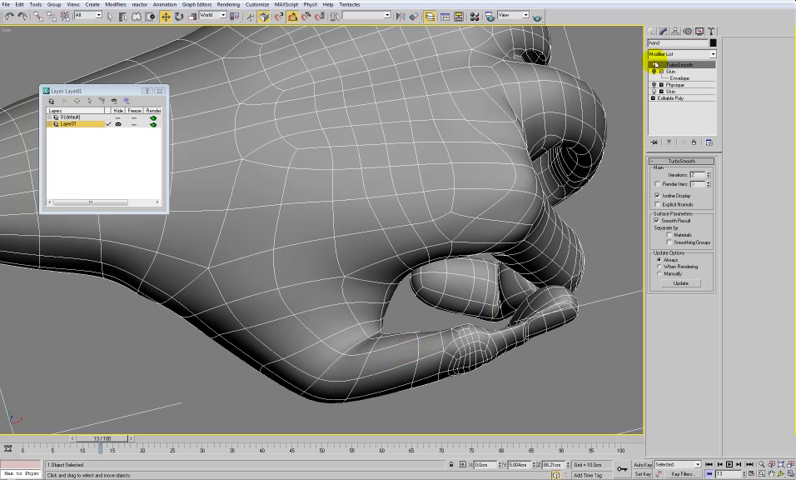
Scrub back to frame 0 for the flat open hand and reselect the Skin modifier
middle_click_drag(466, 268, 398, 259, "alt")
scroll(380, 292, "down", 5)
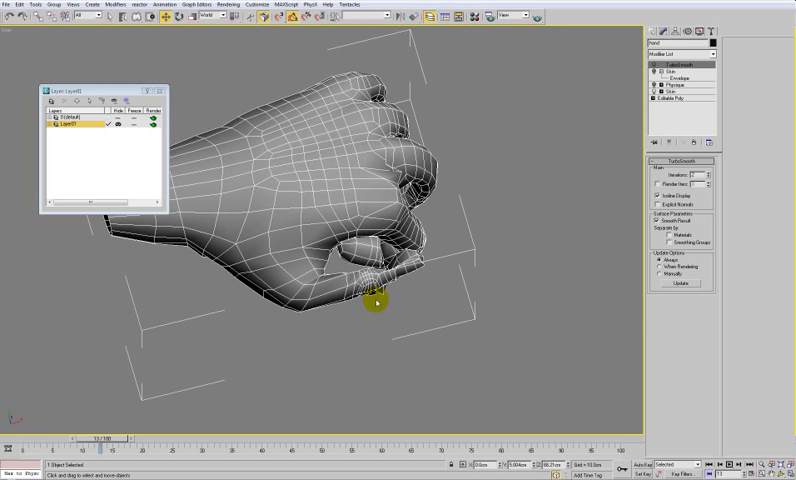
left_click_drag(111, 440, 14, 440)
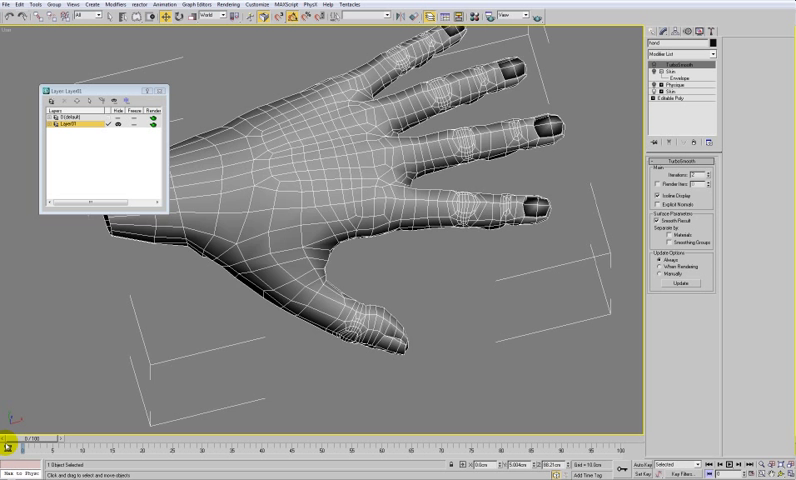
middle_click_drag(250, 380, 432, 298, "alt")
middle_click_drag(432, 341, 430, 316, "alt")
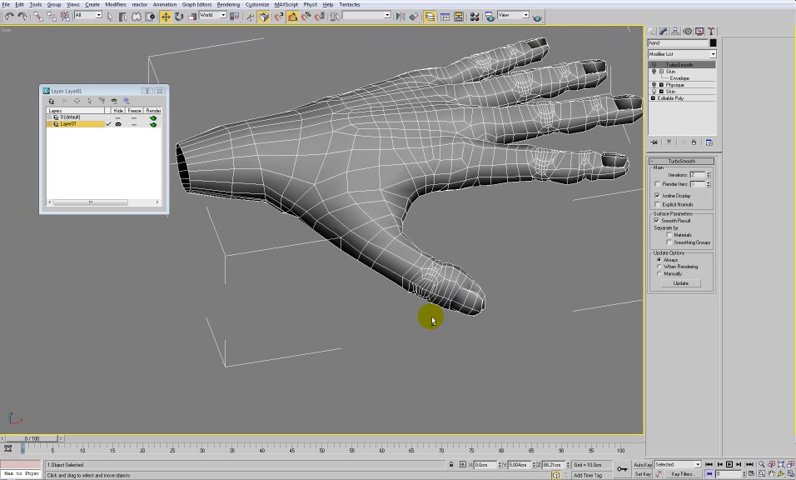
left_click(716, 91)
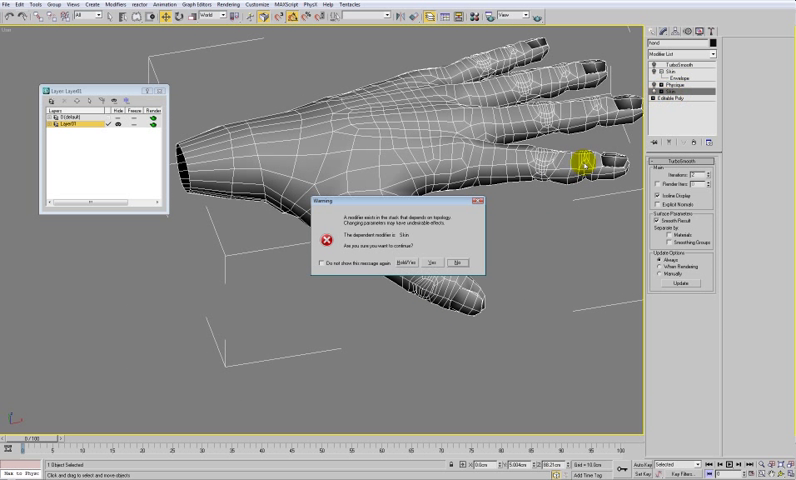
Accept the topology warning and give the thumb-tip vertices full weight to Bip01 L Finger02
left_click(431, 262)
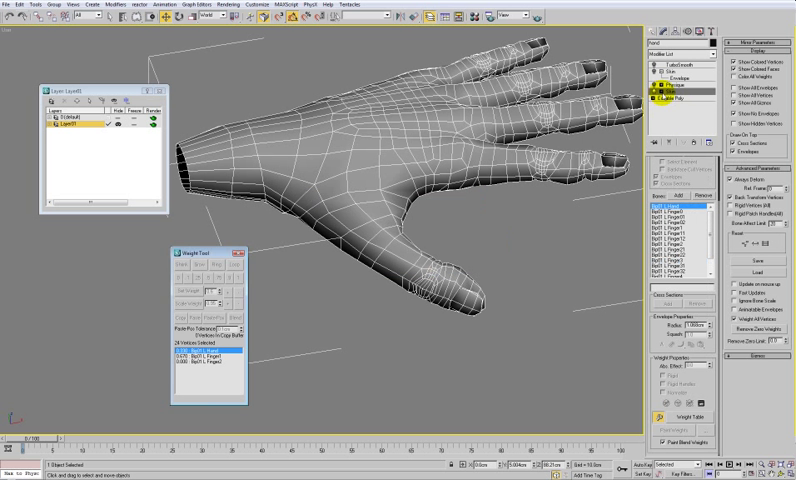
left_click(680, 98)
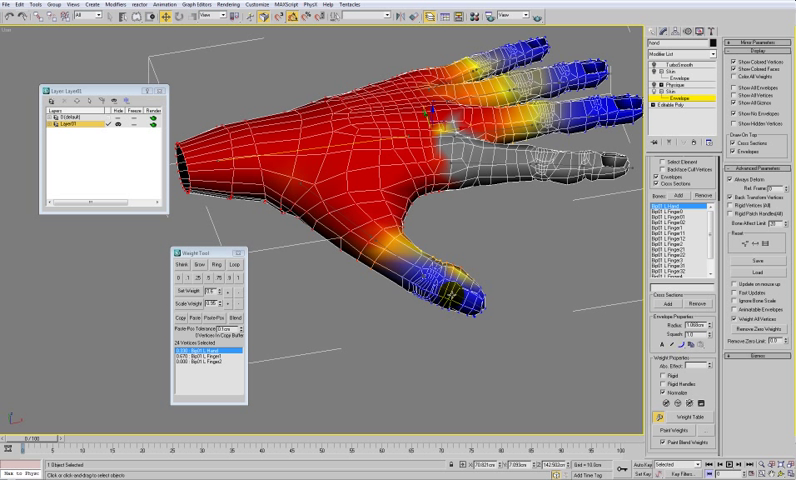
left_click(459, 297)
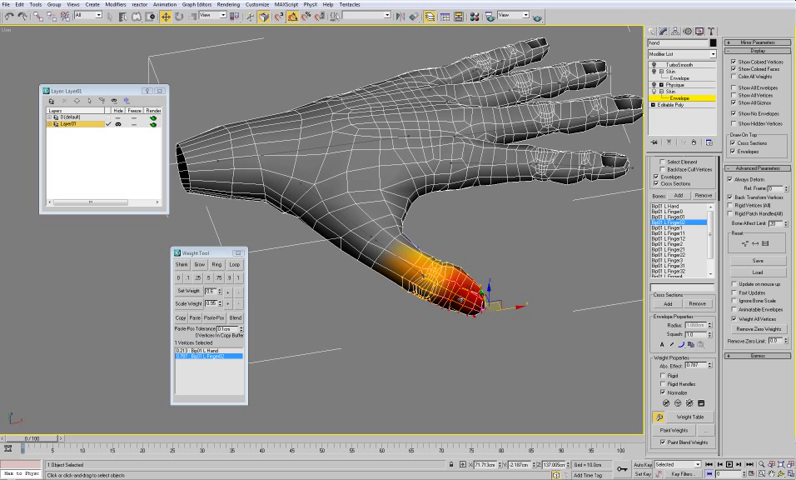
middle_click_drag(459, 297, 446, 299, "alt")
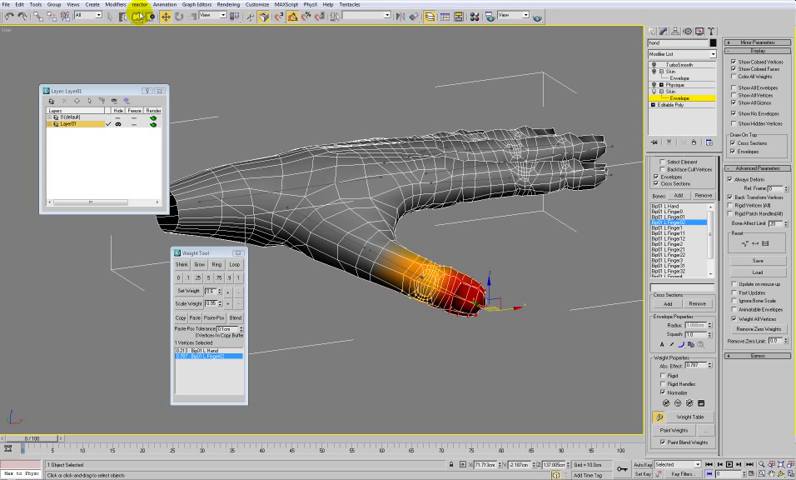
left_click_drag(484, 256, 414, 306)
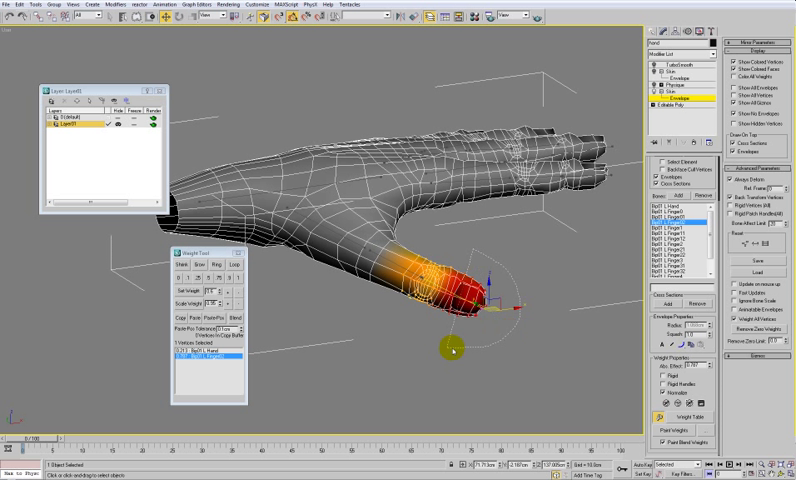
left_click_drag(450, 250, 484, 256)
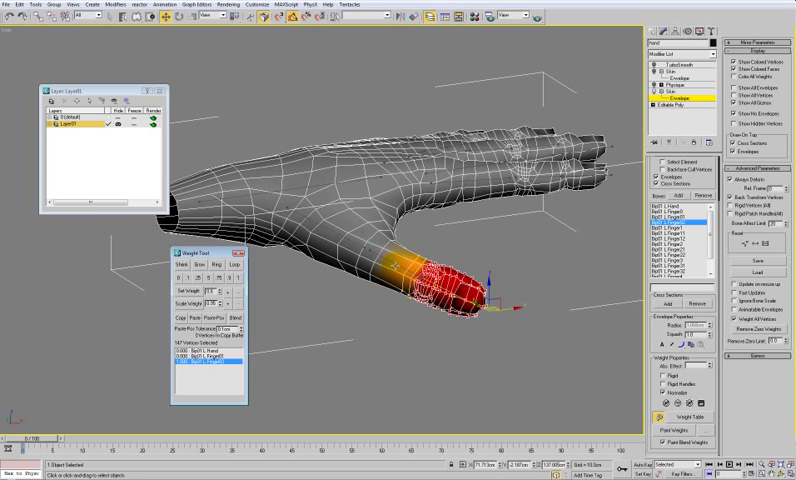
mouse_move(247, 165)
middle_mouse_down("alt")
mouse_move(335, 277)
mouse_move(338, 270)
mouse_move(318, 334)
mouse_move(379, 219)
mouse_move(347, 196)
middle_mouse_up("alt")
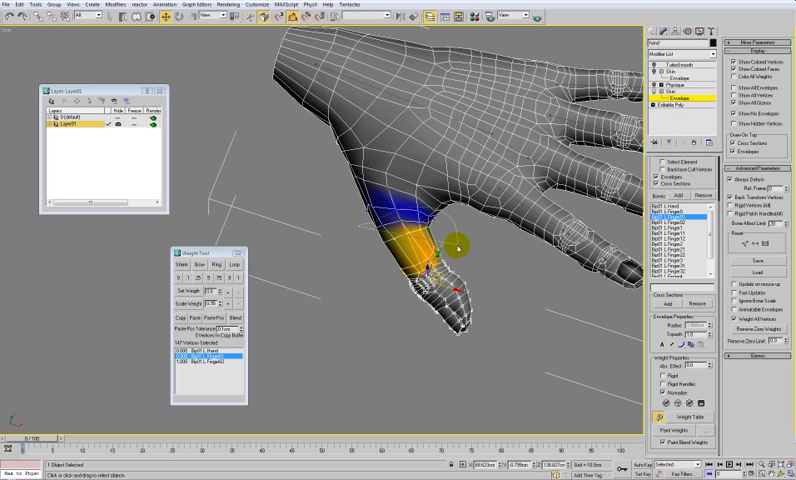
left_click_drag(457, 243, 382, 338, "alt")
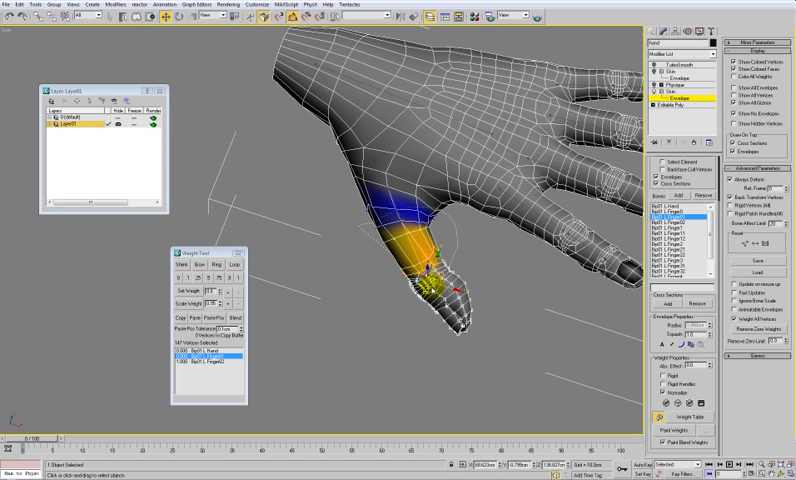
left_click(240, 277)
Set the palm vertices below the thumb to full weight for Bip01 L Finger0
middle_click_drag(279, 249, 326, 240, "alt")
left_click(352, 229)
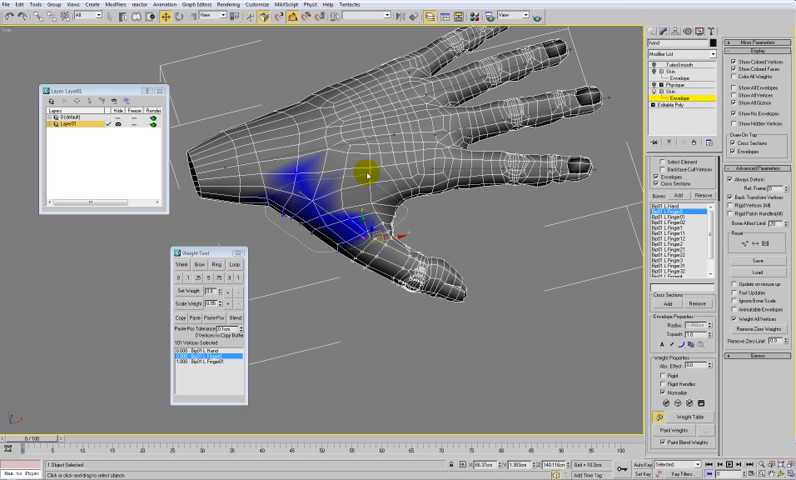
left_click(241, 277)
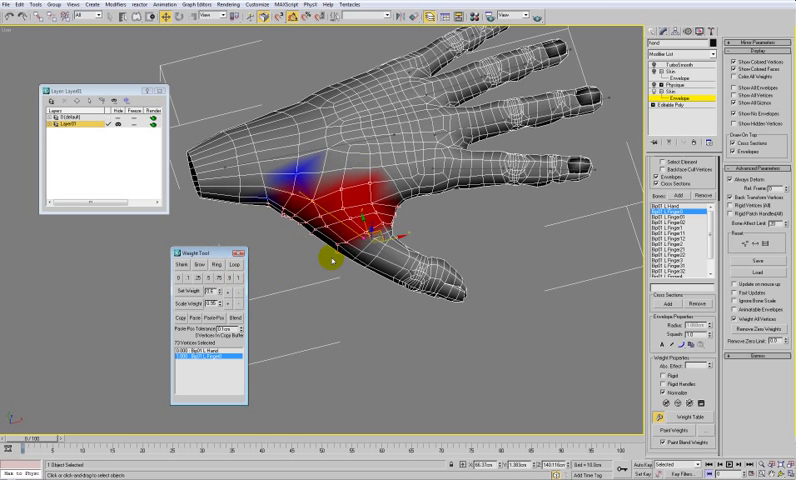
Give the remaining palm vertices full weight (1) to Bip01 L Hand
mouse_move(45, 437)
left_mouse_down()
mouse_move(128, 437)
mouse_move(33, 437)
left_mouse_up()
mouse_move(338, 231)
middle_mouse_down("alt")
mouse_move(343, 258)
mouse_move(330, 176)
middle_mouse_up("alt")
left_click(316, 150)
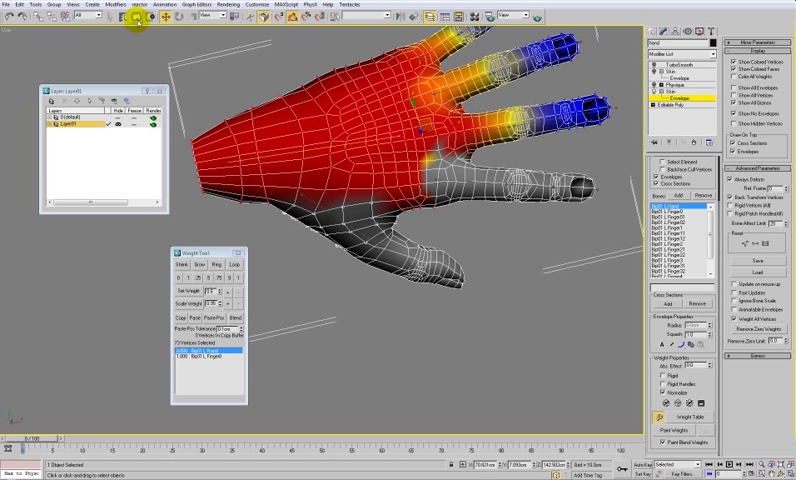
left_click(138, 20)
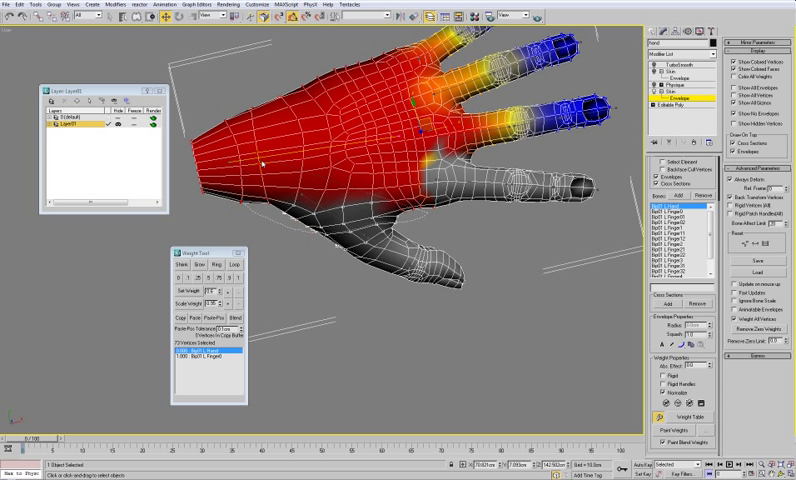
left_click_drag(415, 160, 392, 207)
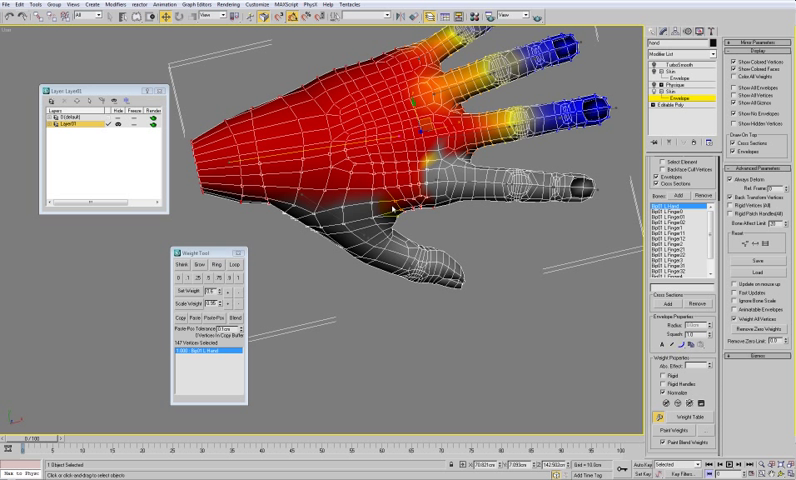
left_click(238, 278)
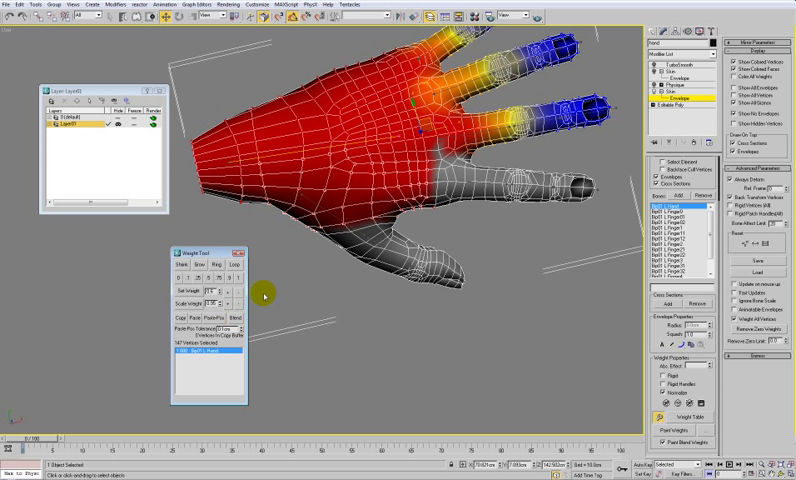
Scrub the animation and orbit to check how the fingers curl with the new weights
left_click_drag(36, 439, 128, 430)
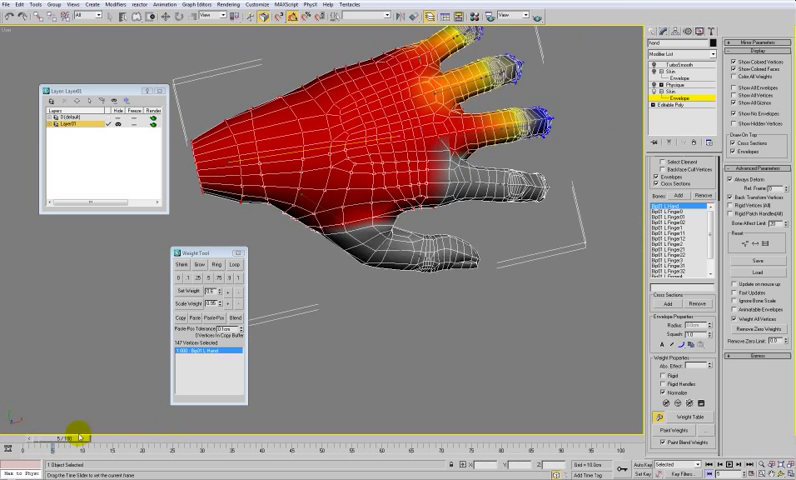
mouse_move(341, 311)
middle_mouse_down("alt")
mouse_move(329, 243)
mouse_move(339, 208)
mouse_move(350, 237)
mouse_move(362, 108)
mouse_move(310, 175)
mouse_move(302, 235)
mouse_move(314, 253)
middle_mouse_up("alt")
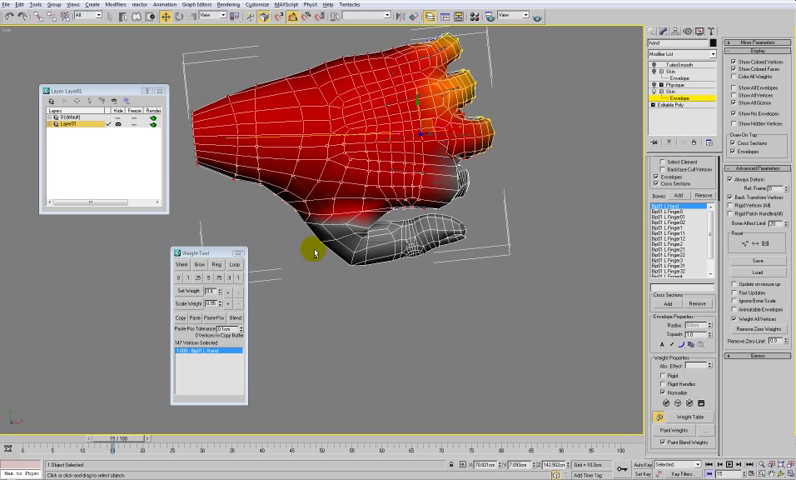
middle_click_drag(209, 137, 204, 96, "alt")
middle_click_drag(160, 135, 150, 142, "alt")
middle_click_drag(416, 249, 323, 298, "alt")
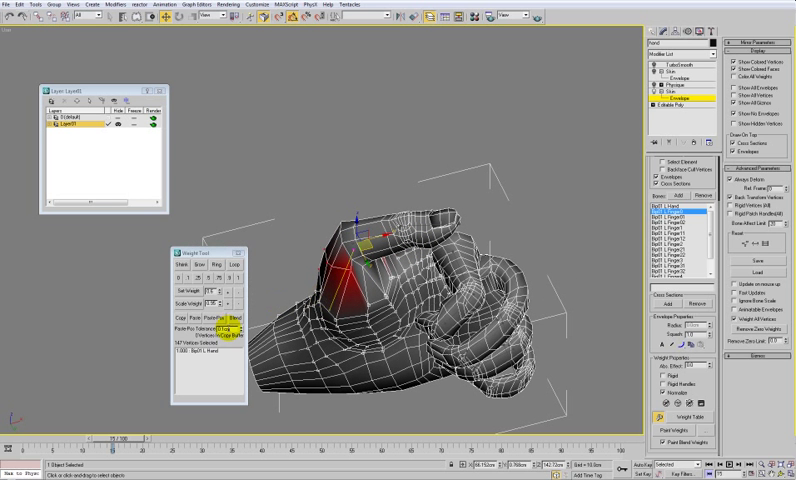
Blend the thumb-base weights twice for a smooth falloff and return to frame 0
left_click(236, 318)
left_click(236, 318)
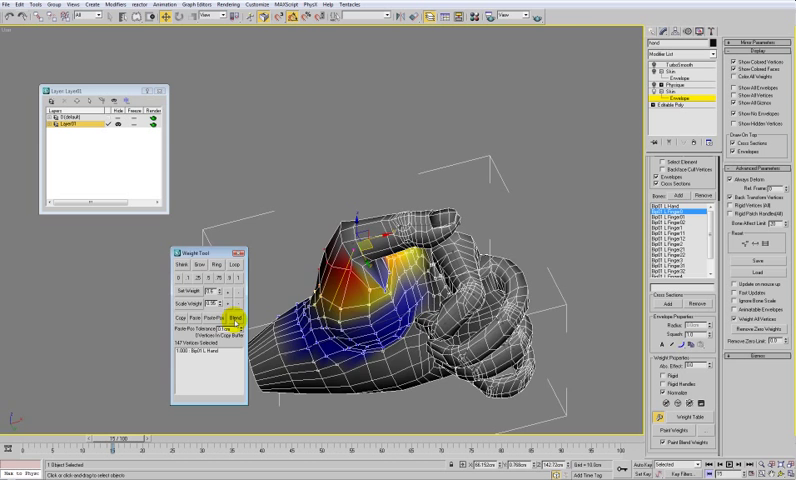
mouse_move(270, 320)
middle_mouse_down("alt")
mouse_move(330, 311)
mouse_move(338, 295)
mouse_move(343, 362)
middle_mouse_up("alt")
mouse_move(121, 437)
left_mouse_down()
mouse_move(50, 437)
mouse_move(142, 432)
mouse_move(9, 436)
left_mouse_up()
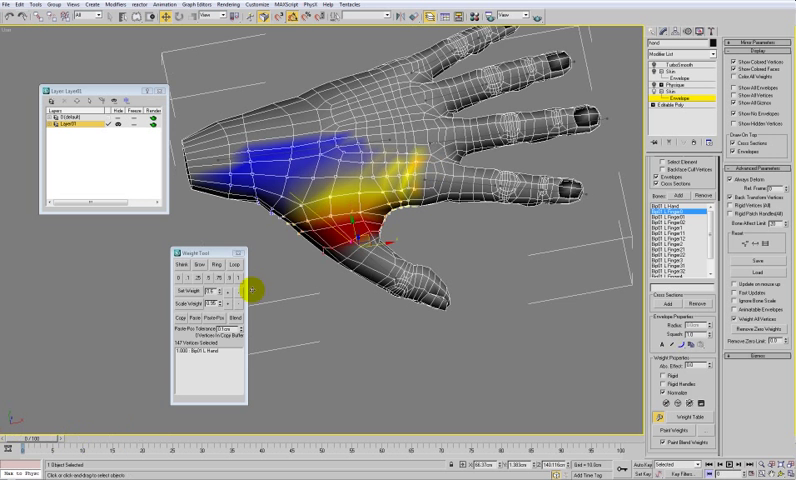
Turn off the lower Skin layer, select the upper Skin, and scrub to frame 50
left_click(656, 91)
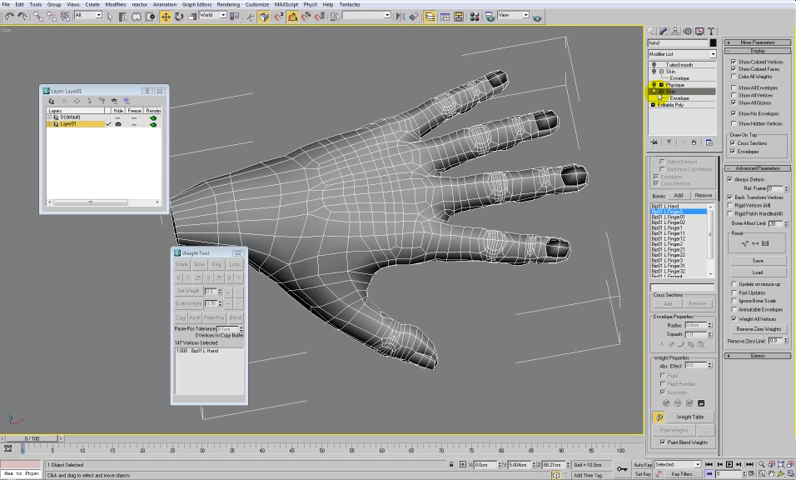
left_click(664, 71)
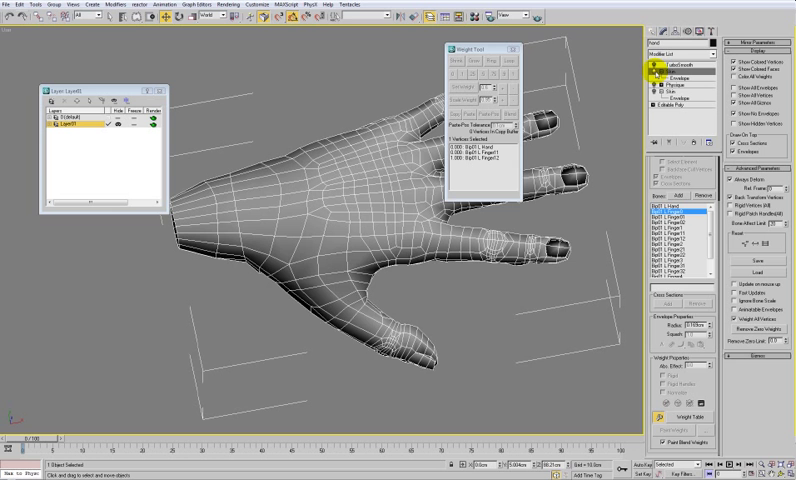
mouse_move(347, 281)
middle_mouse_down("alt")
mouse_move(277, 257)
mouse_move(213, 368)
middle_mouse_up("alt")
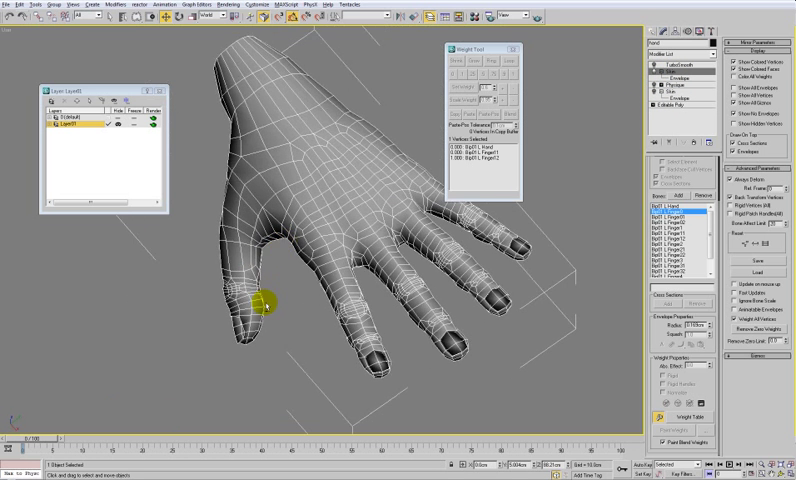
mouse_move(40, 438)
left_mouse_down()
mouse_move(532, 323)
mouse_move(350, 346)
left_mouse_up()
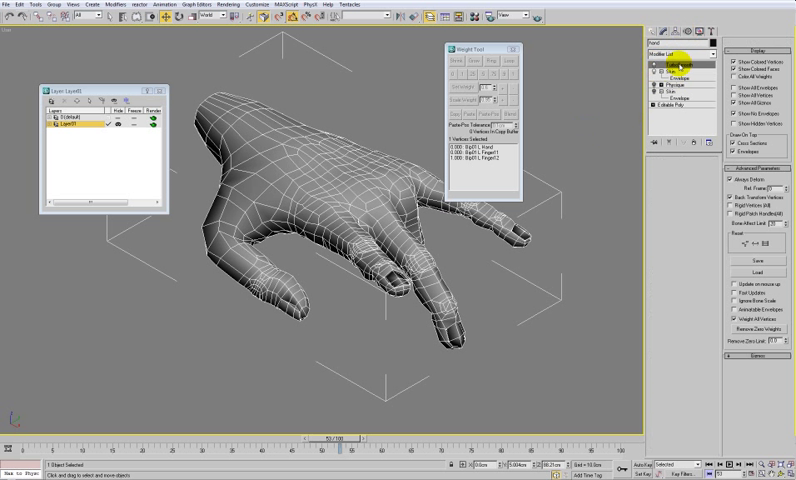
Show the hand as a smooth TurboSmooth surface with edged faces hidden (F4)
left_click(680, 64)
key("F4")
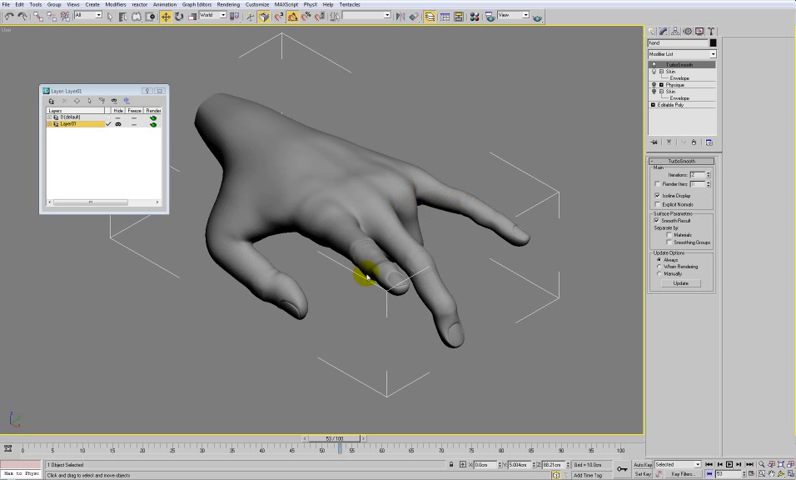
left_click_drag(330, 438, 141, 404)
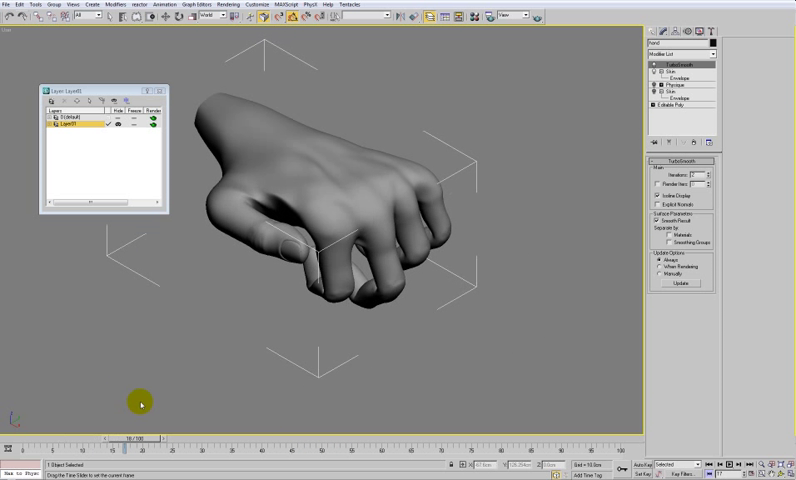
middle_click_drag(441, 139, 332, 179, "alt")
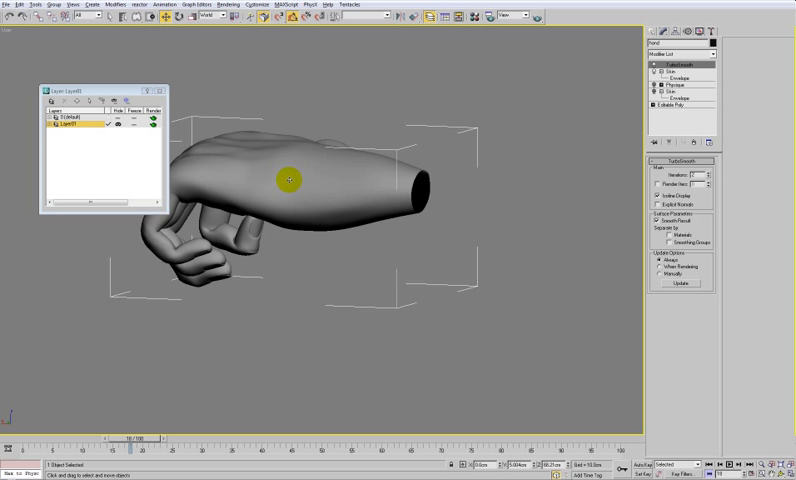
middle_click_drag(293, 180, 315, 201, "alt")
scroll(320, 231, "up", 4)
scroll(258, 251, "up", 2)
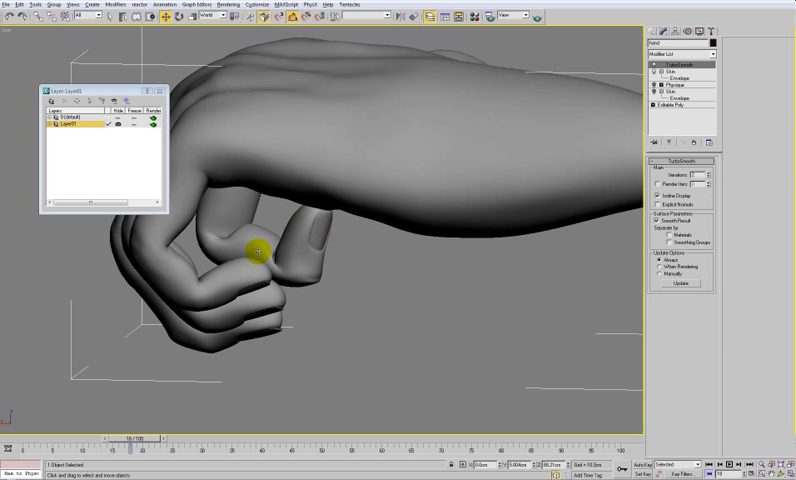
middle_click_drag(258, 251, 249, 251, "alt")
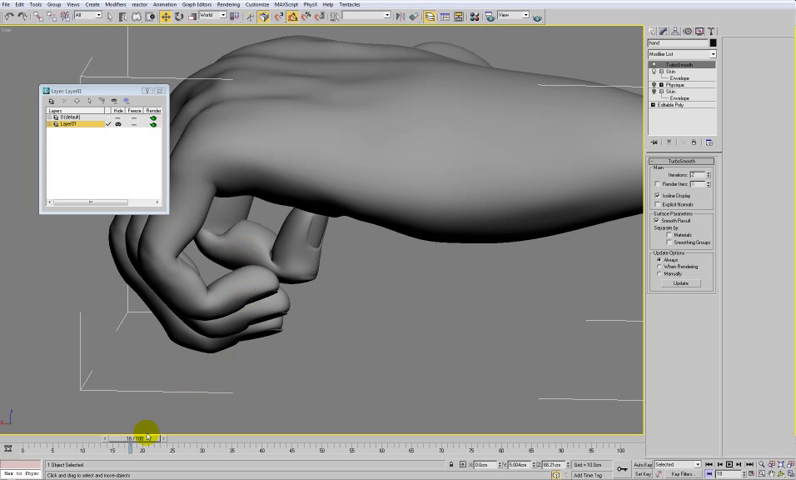
Scrub the curl back and forth while orbiting to check finger volume, ending at frame 0
left_click_drag(146, 437, 69, 446)
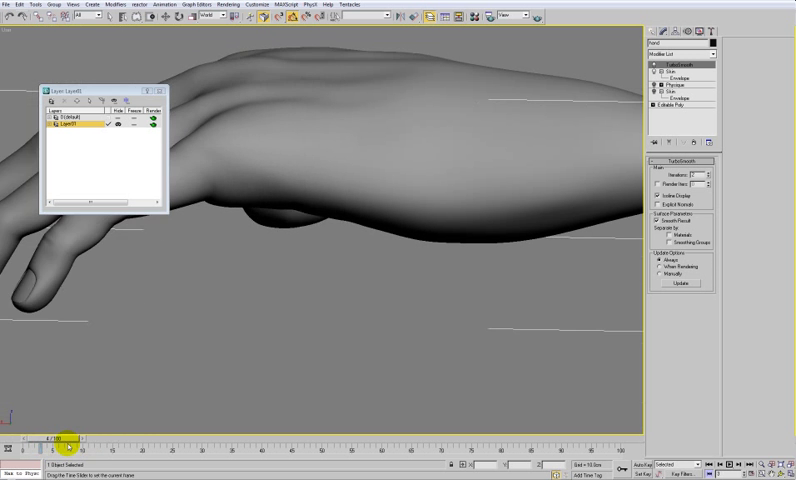
left_click_drag(69, 446, 130, 446)
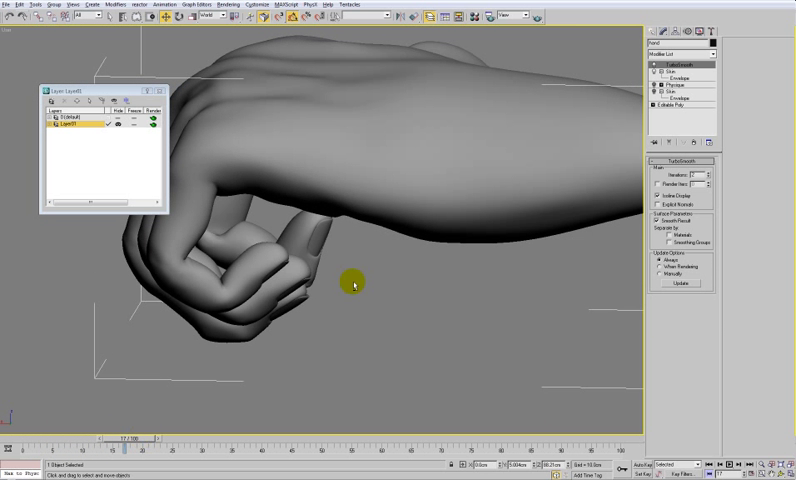
mouse_move(353, 285)
middle_mouse_down("alt")
mouse_move(357, 245)
mouse_move(329, 252)
middle_mouse_up("alt")
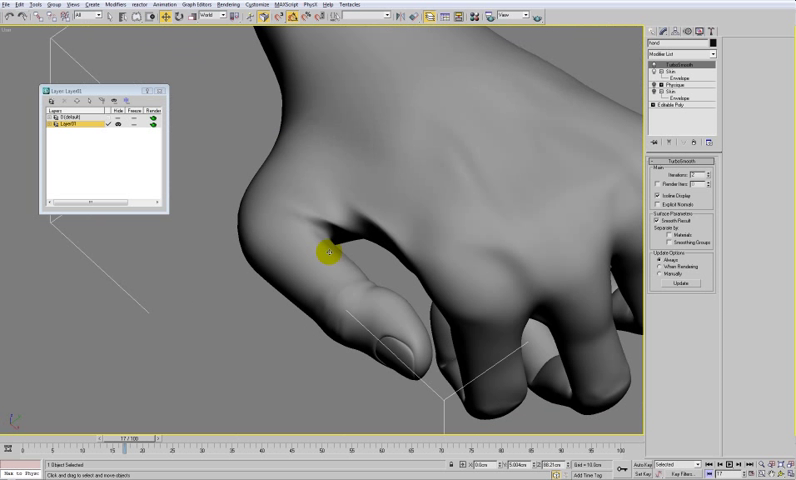
scroll(329, 252, "down", 5)
scroll(342, 233, "down", 3)
middle_click_drag(342, 233, 345, 240, "alt")
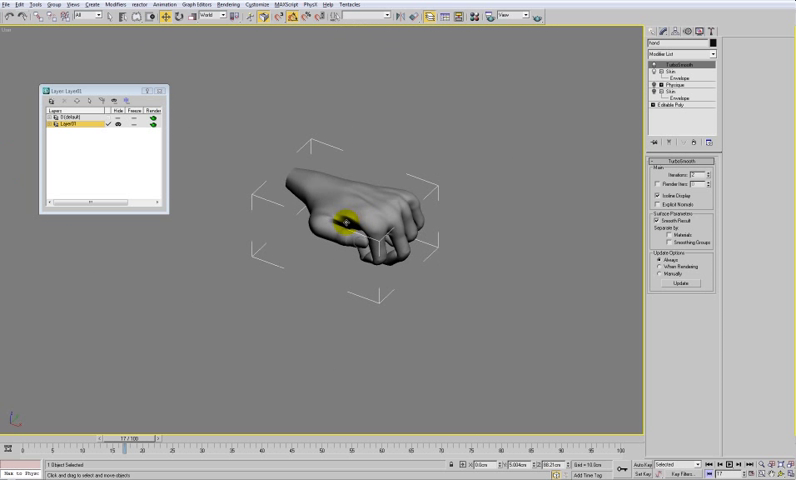
scroll(345, 240, "up", 3)
scroll(345, 240, "up", 3)
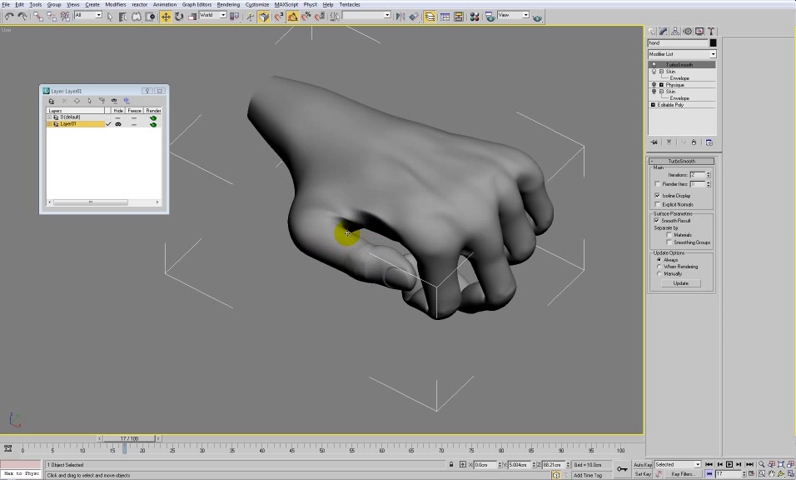
scroll(345, 240, "up", 3)
mouse_move(135, 437)
left_mouse_down()
mouse_move(90, 430)
mouse_move(391, 360)
mouse_move(135, 360)
left_mouse_up()
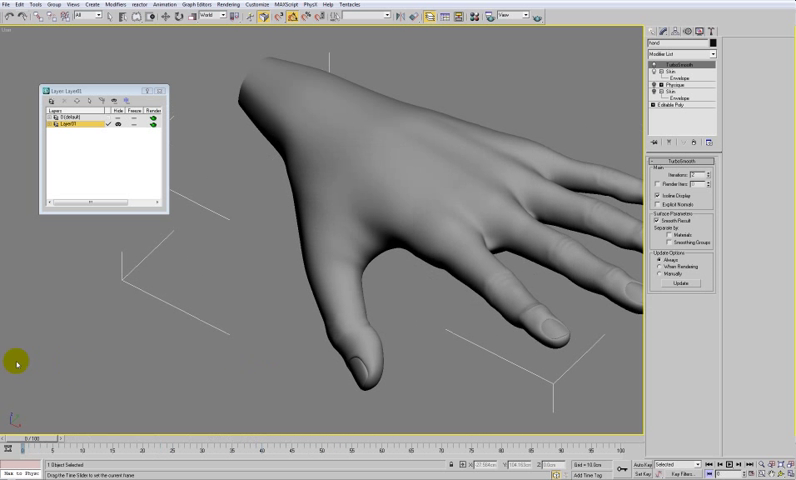
mouse_move(135, 360)
left_mouse_down()
mouse_move(207, 372)
mouse_move(348, 365)
left_mouse_up()
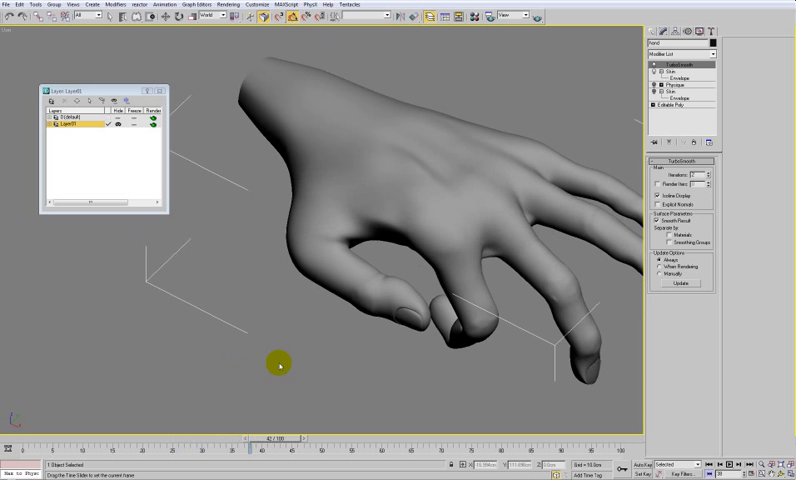
mouse_move(348, 365)
middle_mouse_down("alt")
mouse_move(435, 240)
mouse_move(355, 222)
mouse_move(325, 189)
middle_mouse_up("alt")
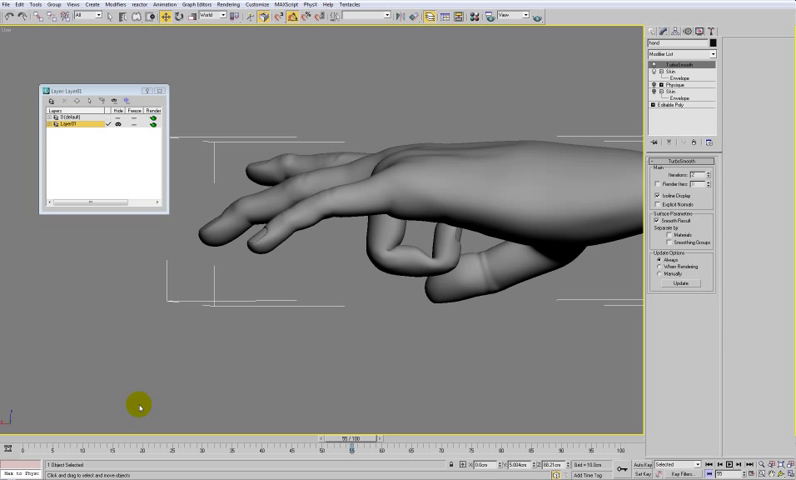
mouse_move(345, 440)
left_mouse_down()
mouse_move(426, 412)
mouse_move(98, 426)
mouse_move(4, 420)
left_mouse_up()
middle_click_drag(387, 192, 467, 227, "alt")
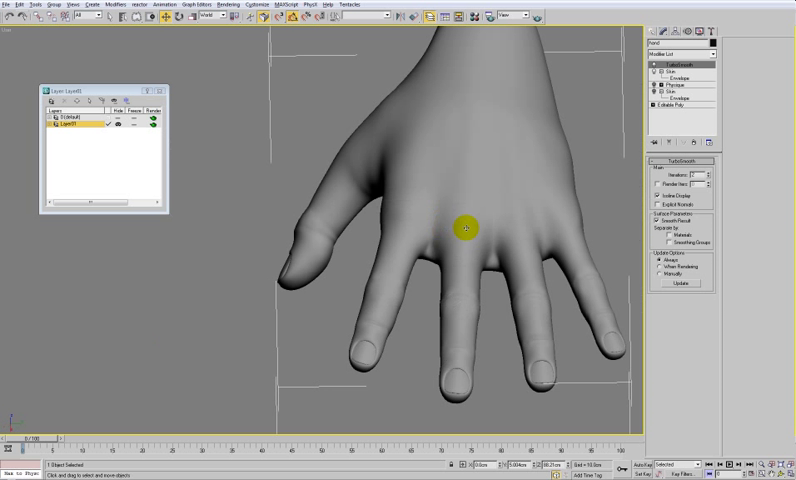
scroll(466, 222, "down", 5)
middle_click_drag(323, 268, 378, 268, "alt")
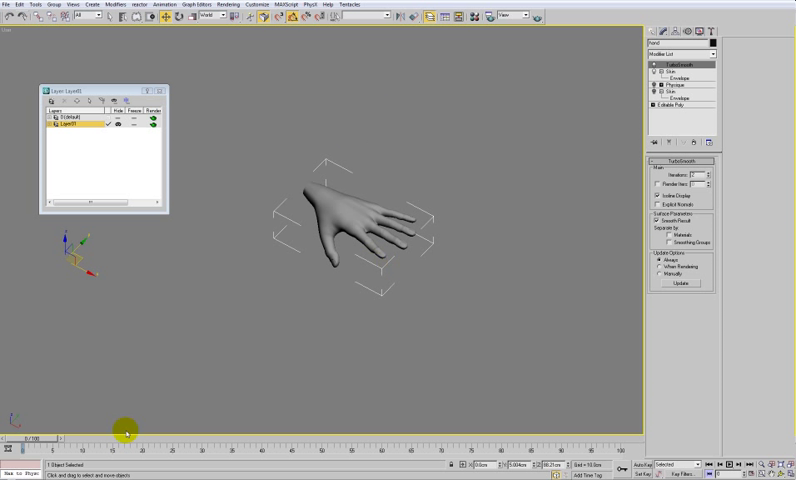
mouse_move(36, 436)
left_mouse_down()
mouse_move(163, 428)
mouse_move(286, 386)
mouse_move(439, 352)
mouse_move(256, 372)
left_mouse_up()
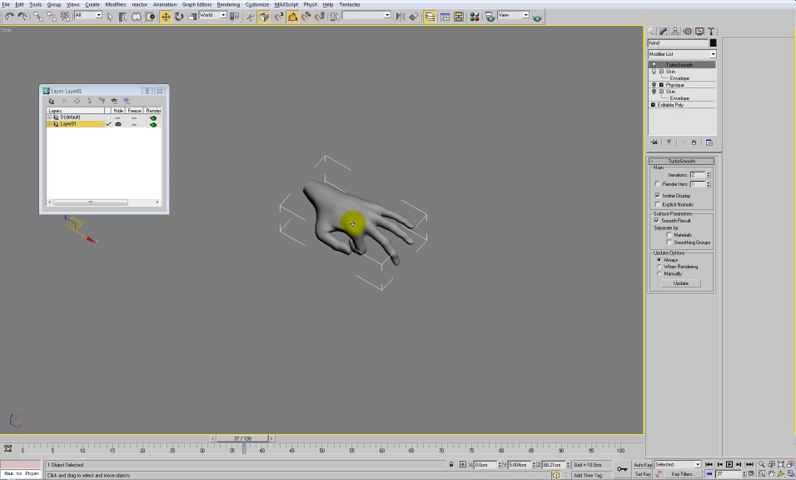
middle_click_drag(355, 222, 364, 231, "alt")
scroll(365, 228, "up", 3)
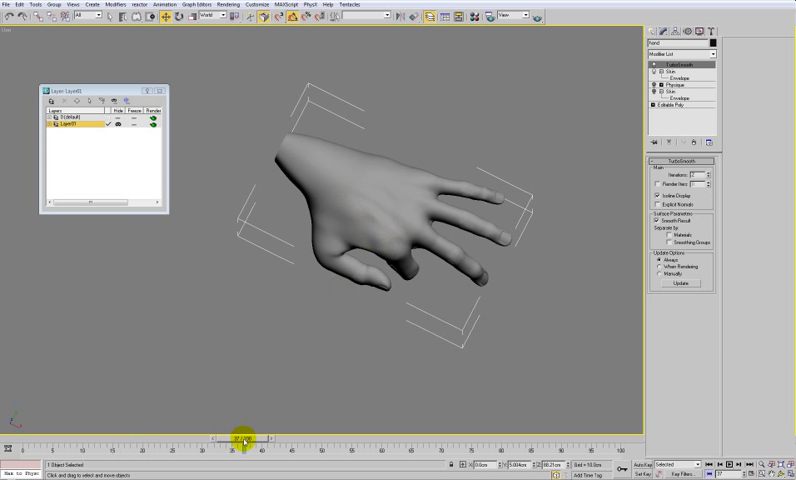
mouse_move(243, 440)
left_mouse_down()
mouse_move(228, 416)
mouse_move(418, 385)
mouse_move(311, 386)
left_mouse_up()
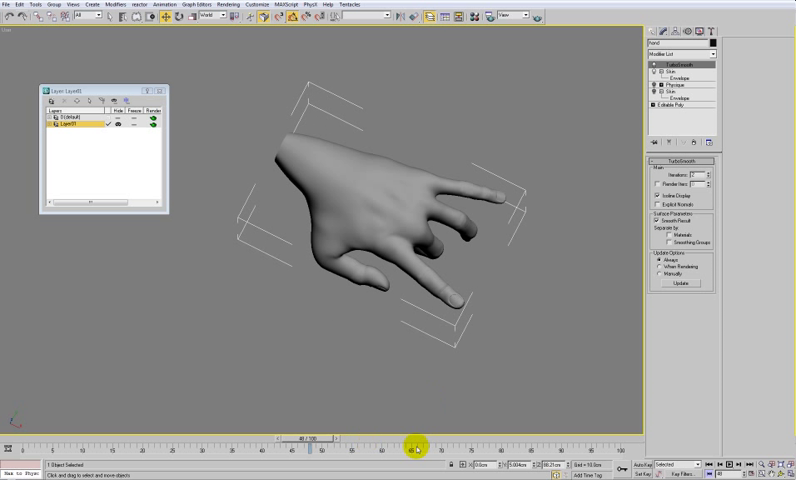